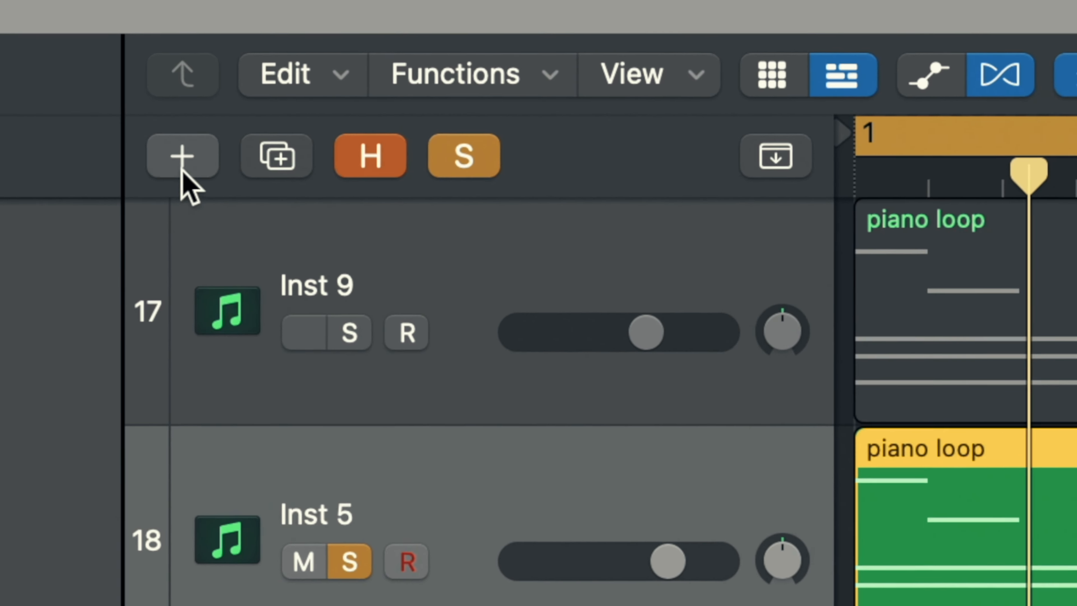
Load a grand piano preset from the Piano sounds onto Inst 5 and open the Piano V2 instrument on Inst 9
{"action": "left_click", "coordinate": [64, 17]}
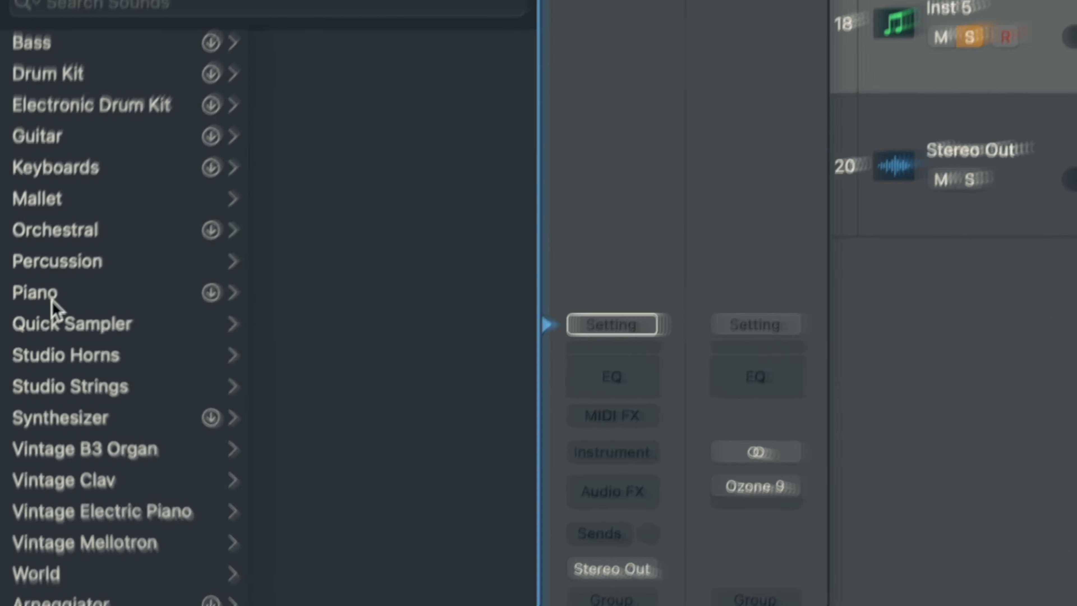
{"action": "left_click", "coordinate": [48, 302]}
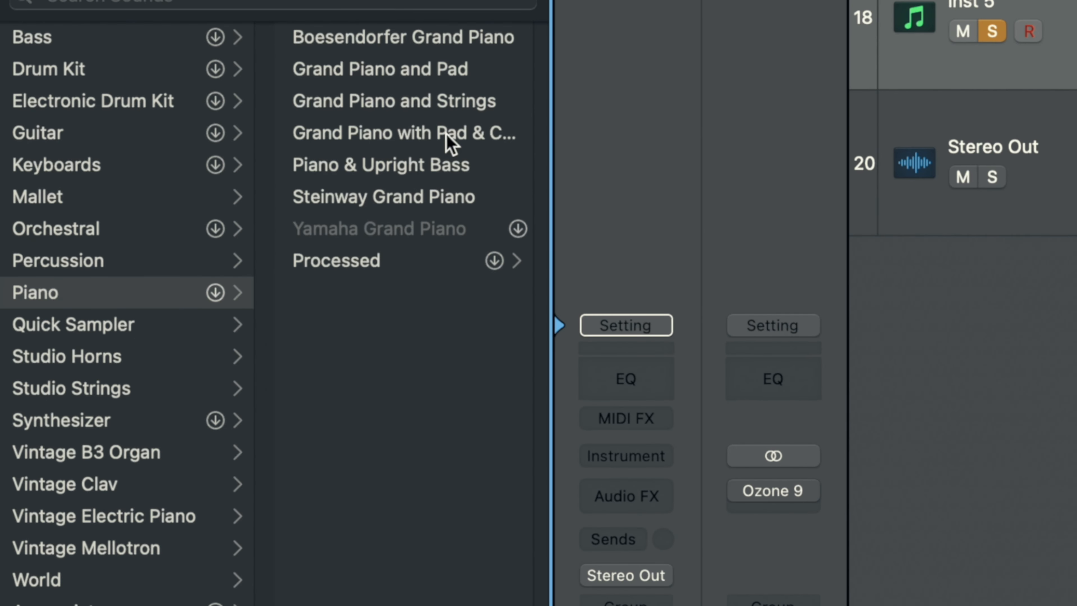
{"action": "left_click", "coordinate": [445, 42]}
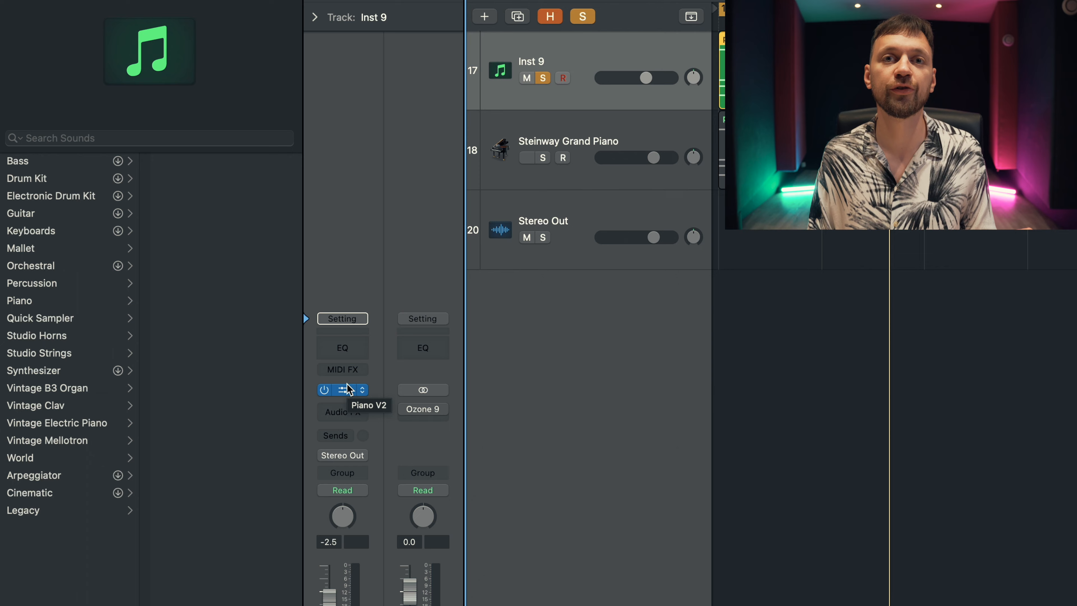
{"action": "left_click", "coordinate": [348, 389]}
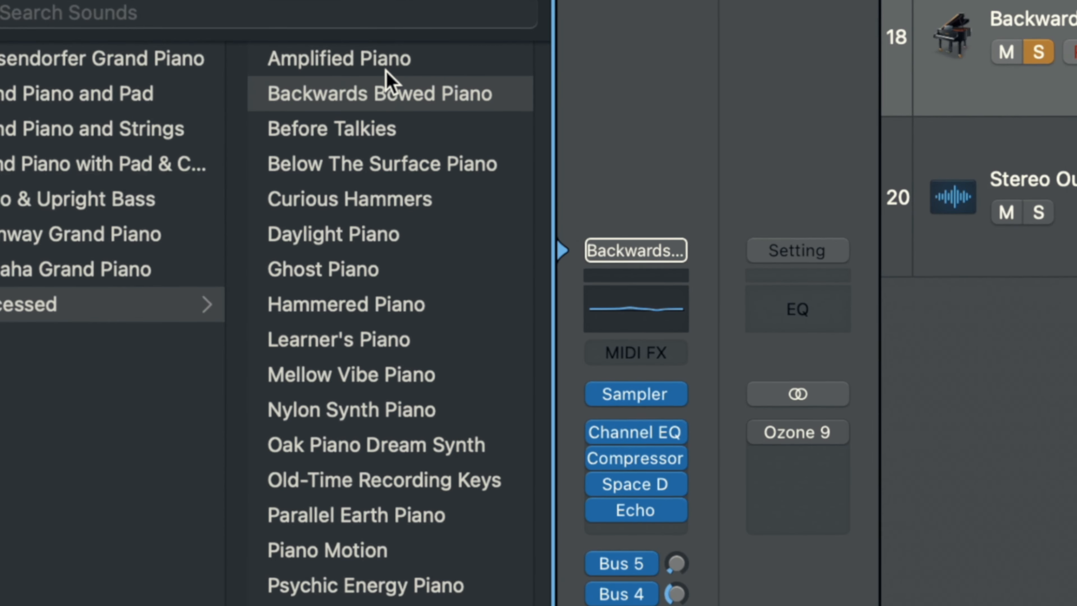
Audition the Processed piano presets down to Ghost Piano and remove the Stereo Delay effect from its channel
{"action": "key", "text": "Down"}
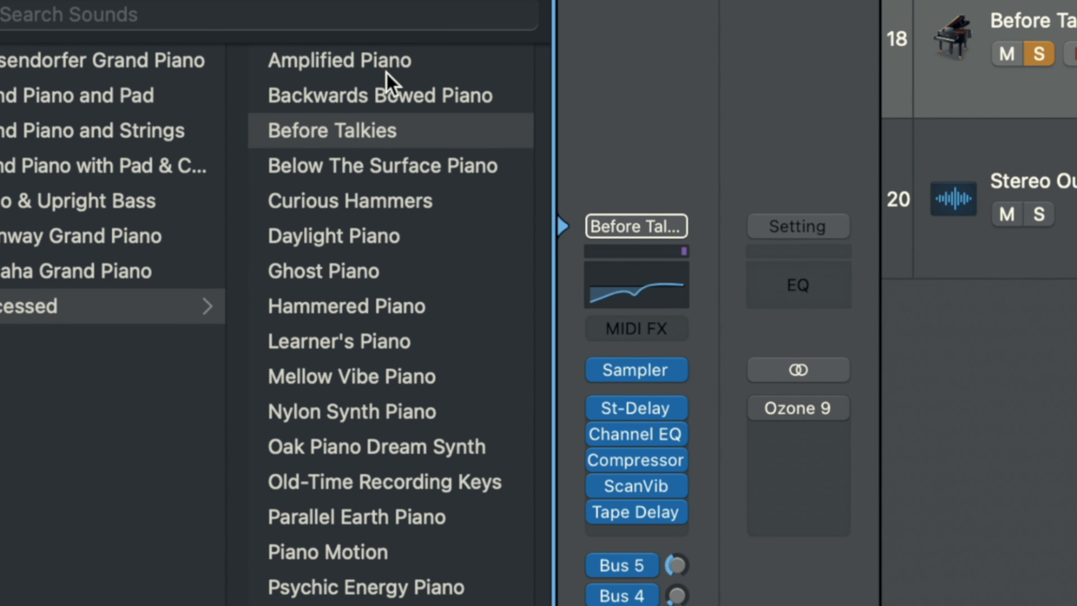
{"action": "key", "text": "Down"}
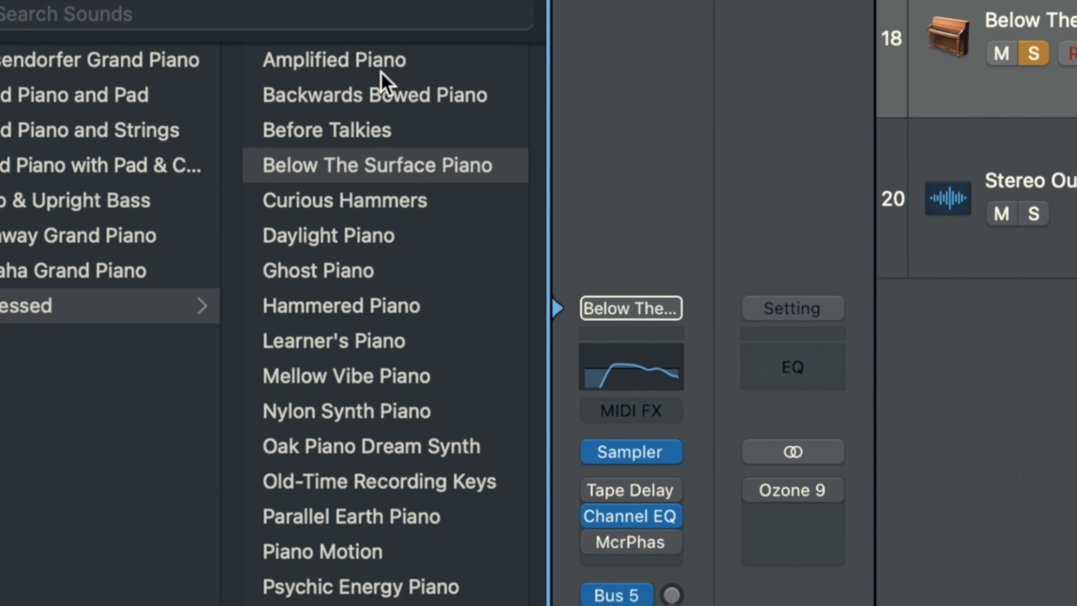
{"action": "key", "text": "Down"}
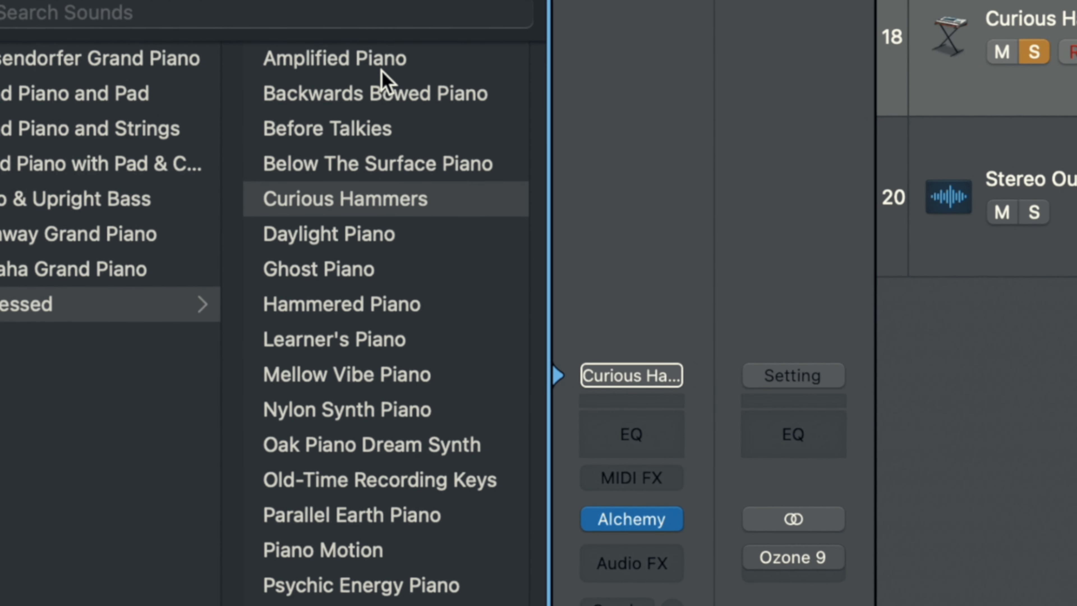
{"action": "key", "text": "Down"}
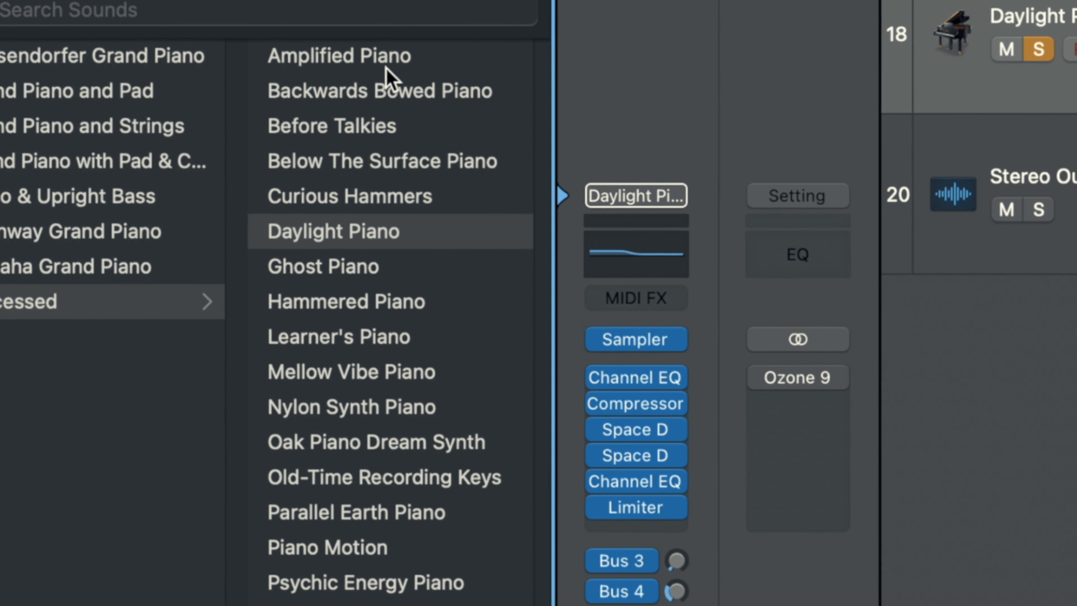
{"action": "key", "text": "Down"}
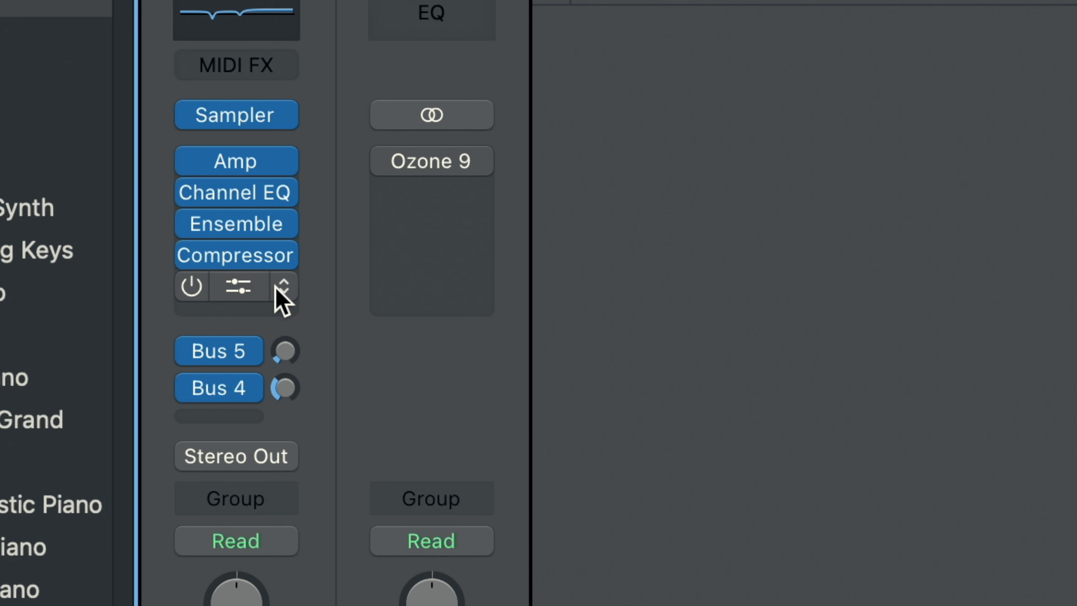
{"action": "left_click", "coordinate": [362, 386]}
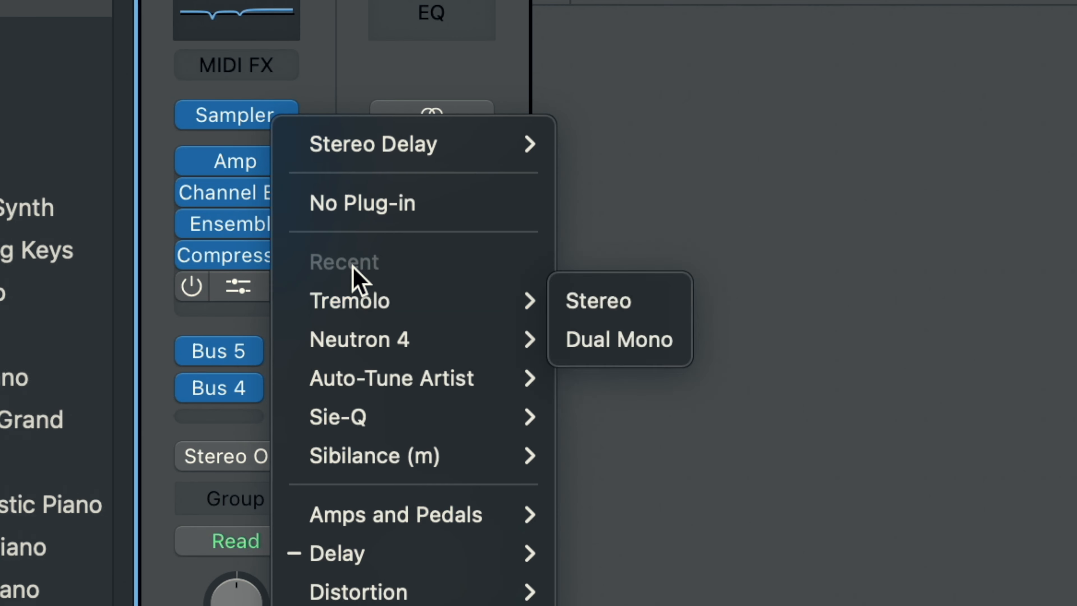
{"action": "left_click", "coordinate": [364, 209]}
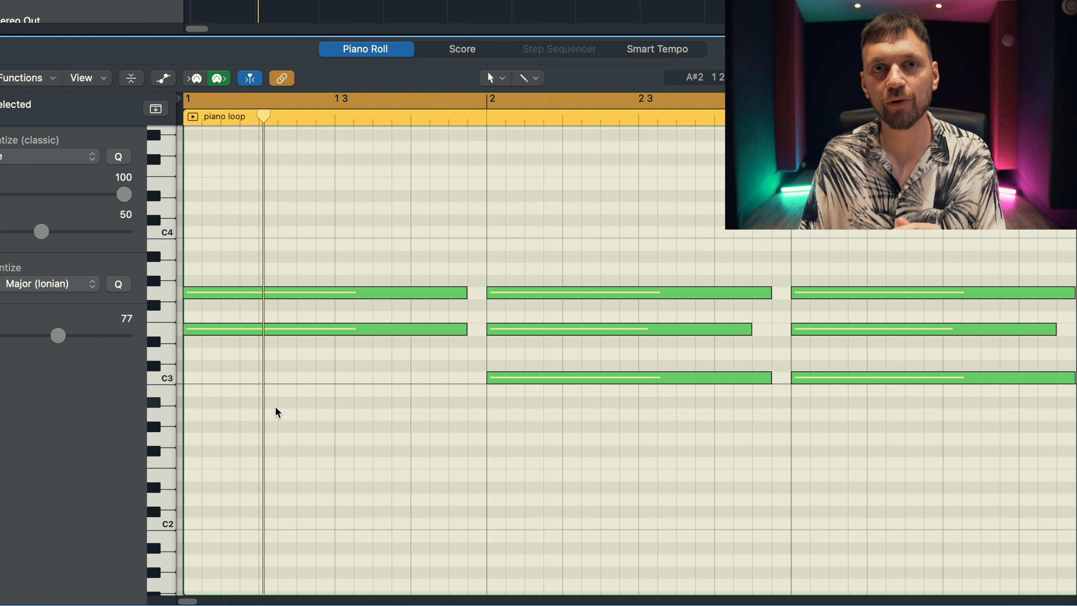
Add a B3 note to the bar 1 chord, play it back, and lower the note by one octave
{"action": "left_click", "coordinate": [218, 236], "text": "super"}
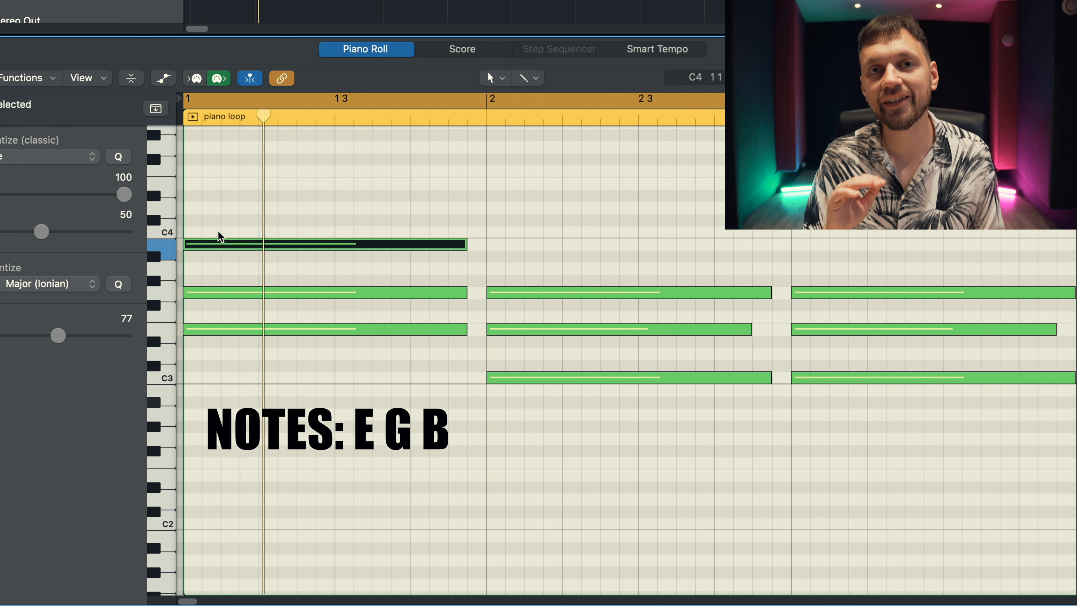
{"action": "key", "text": "space"}
{"action": "key", "text": "space"}
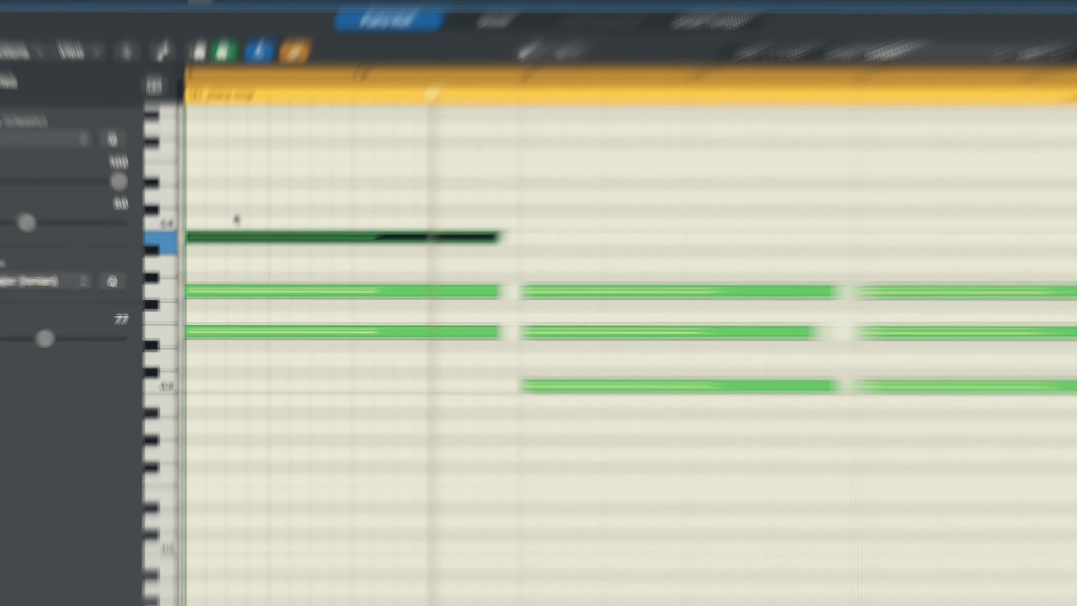
{"action": "key", "text": "alt+shift+Down"}
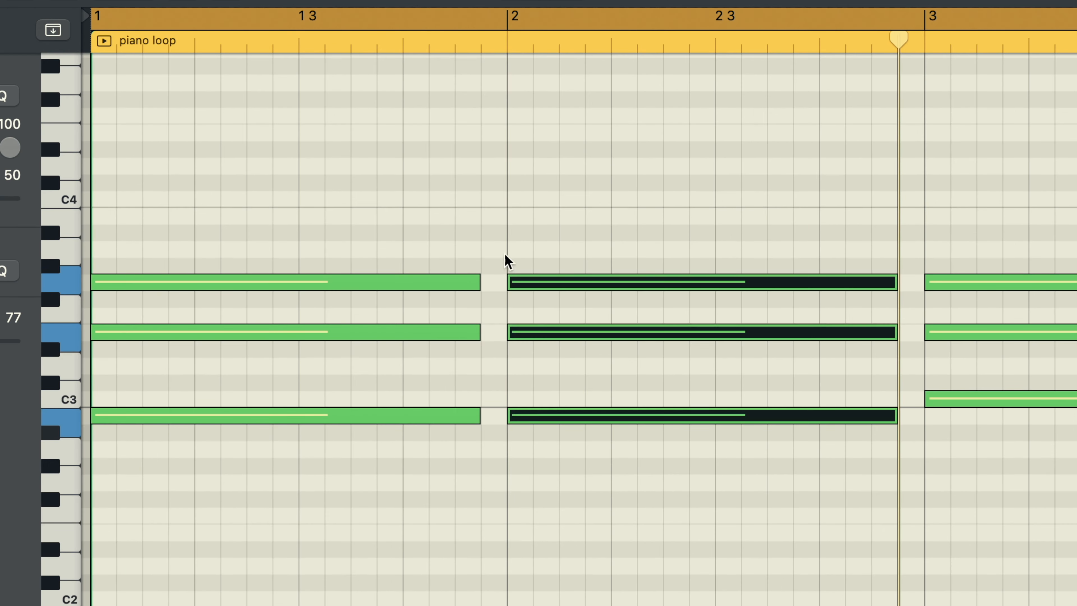
Raise the lowest note of the bar 2 chord by one semitone to C3 and play the chords
{"action": "left_click", "coordinate": [512, 400]}
{"action": "left_click", "coordinate": [513, 391]}
{"action": "left_click_drag", "start_coordinate": [544, 422], "coordinate": [543, 406]}
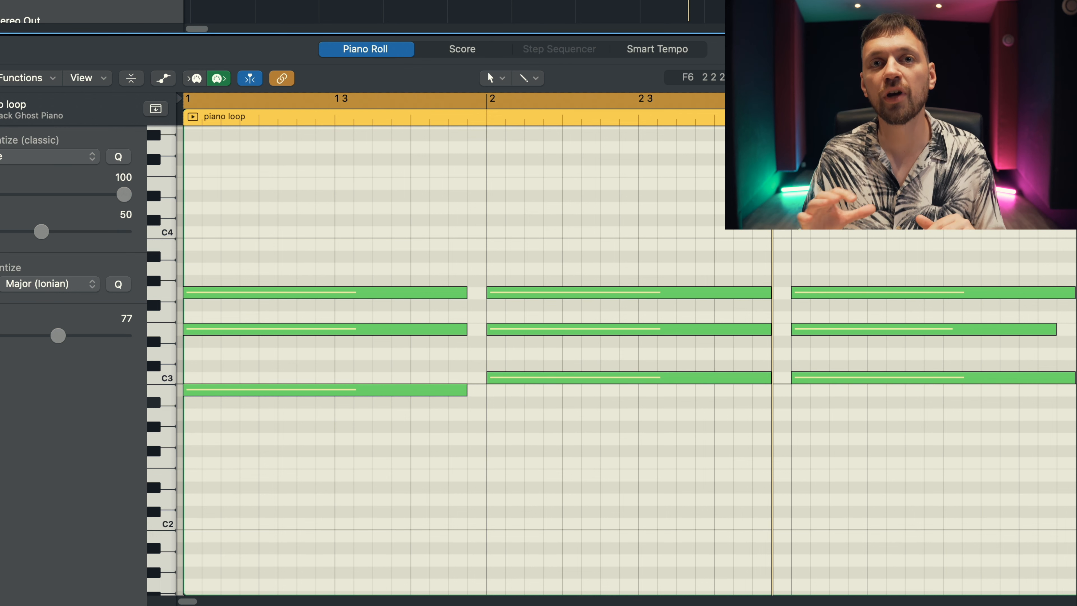
{"action": "key", "text": "space"}
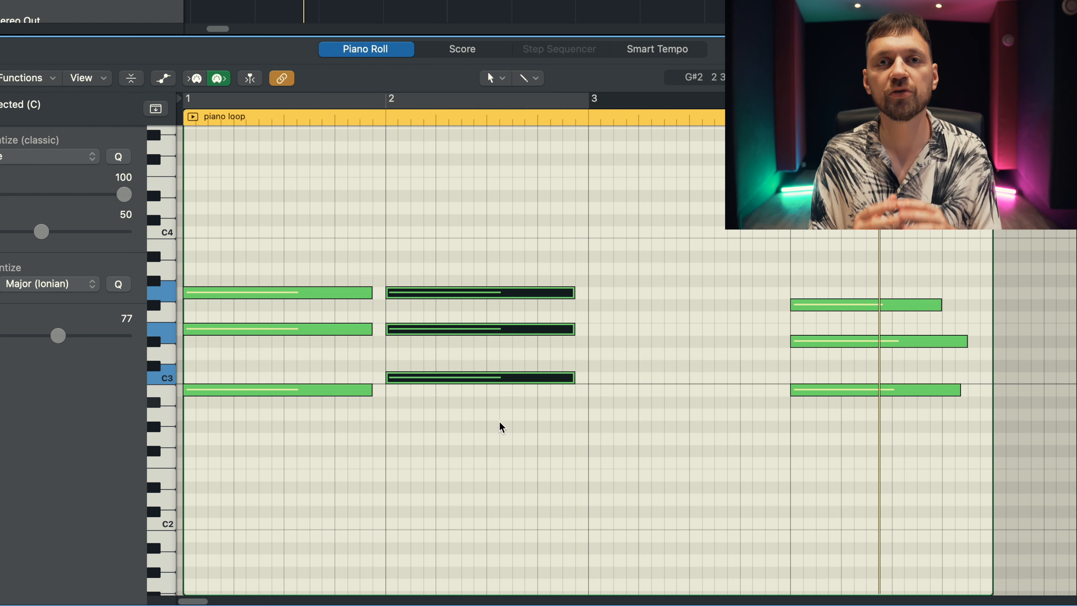
Copy the three-note chord from bar 2 to bar 3 and play back the chord progression
{"action": "left_click_drag", "start_coordinate": [431, 378], "coordinate": [635, 379]}
{"action": "left_click_drag", "start_coordinate": [635, 379], "coordinate": [634, 379]}
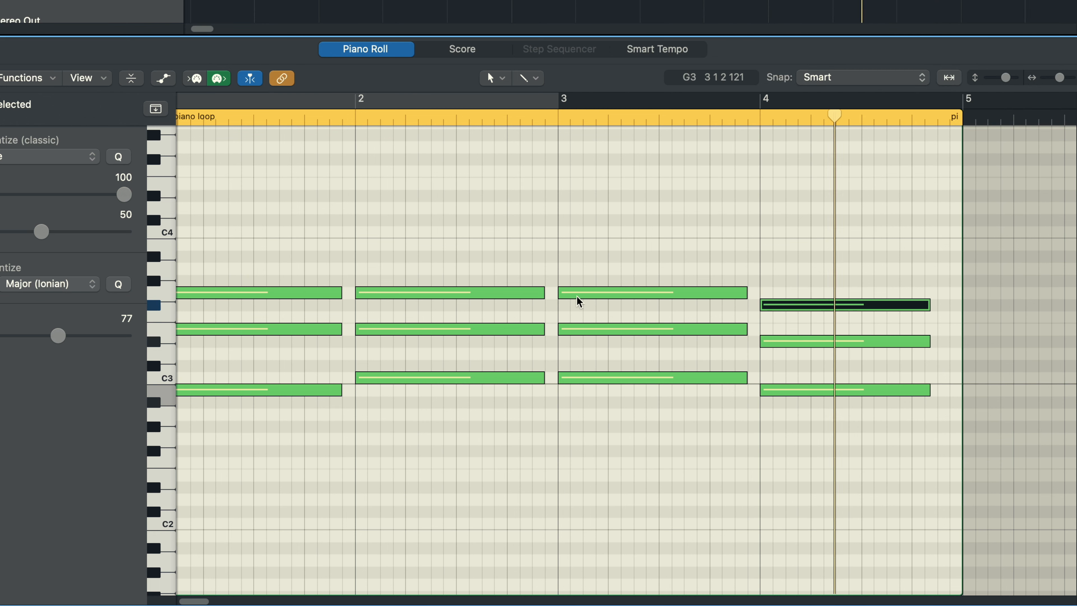
{"action": "key", "text": "space"}
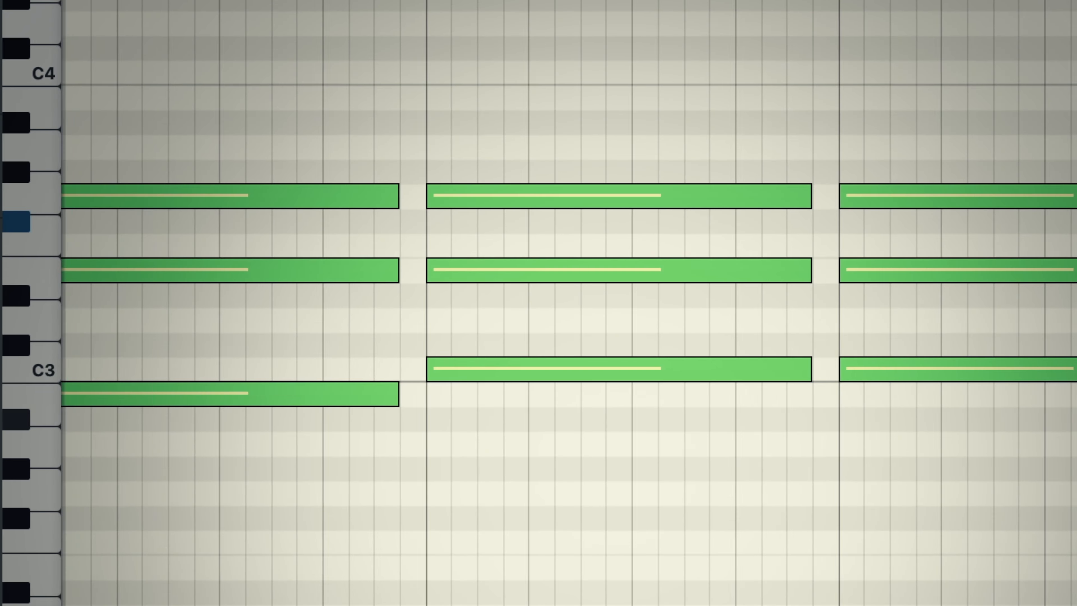
{"action": "key", "text": "space"}
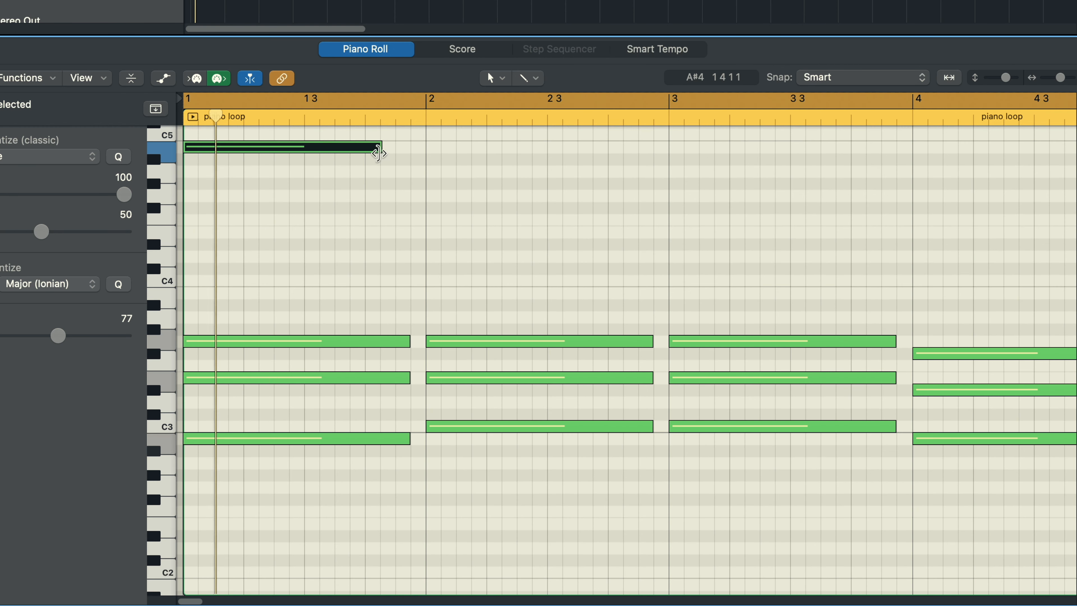
Shorten the B4 melody note in bar 1 to one beat and add an E4 note on beat 2
{"action": "left_click_drag", "start_coordinate": [377, 148], "coordinate": [242, 183]}
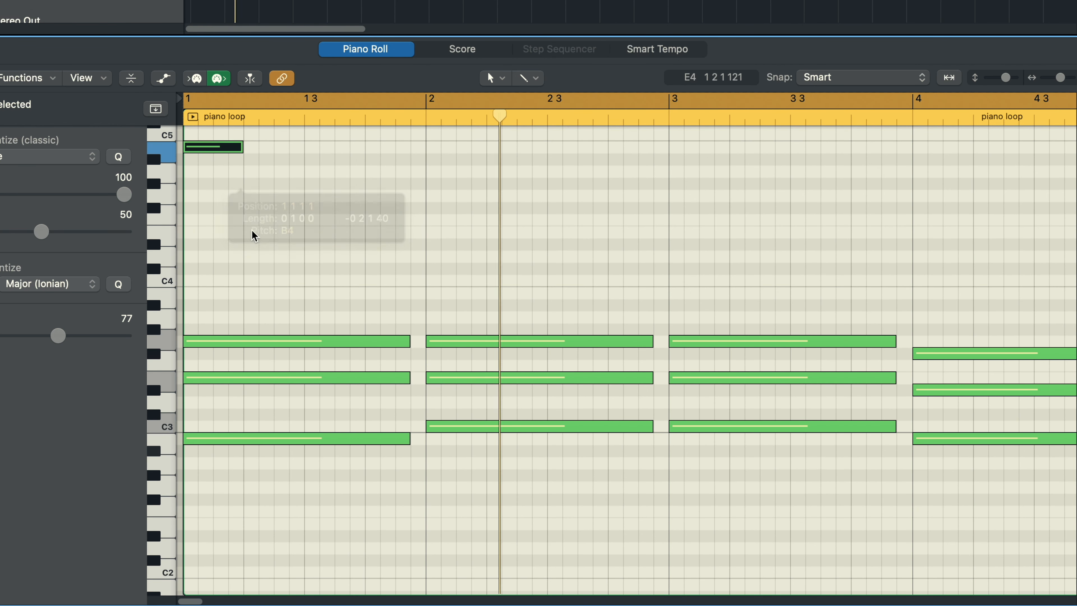
{"action": "left_click", "coordinate": [253, 232], "text": "super"}
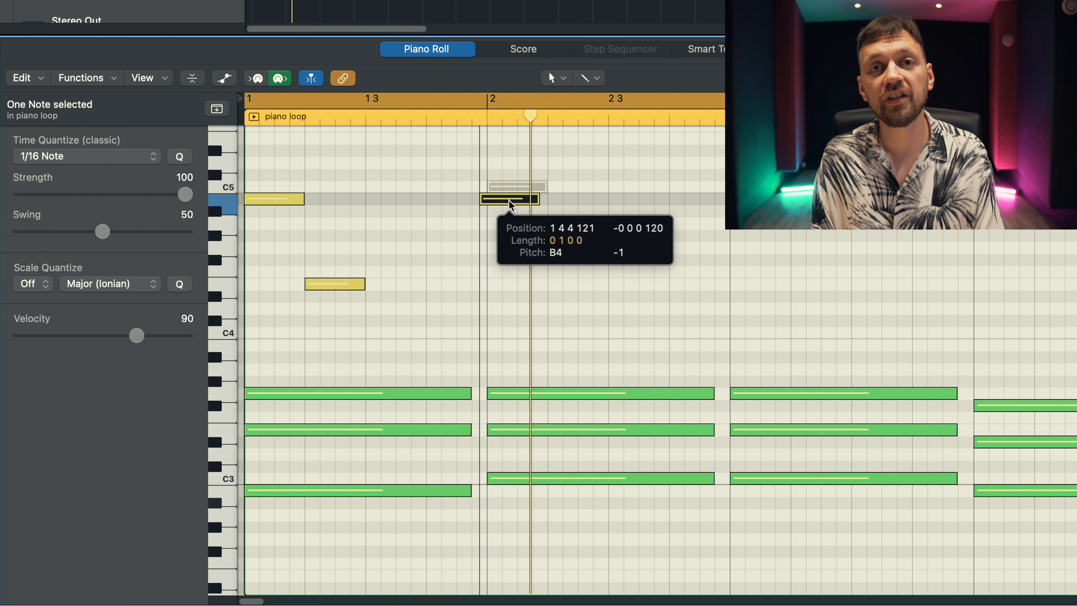
Set the melody note at the start of bar 2 to C5 and play back the loop
{"action": "key", "text": "space"}
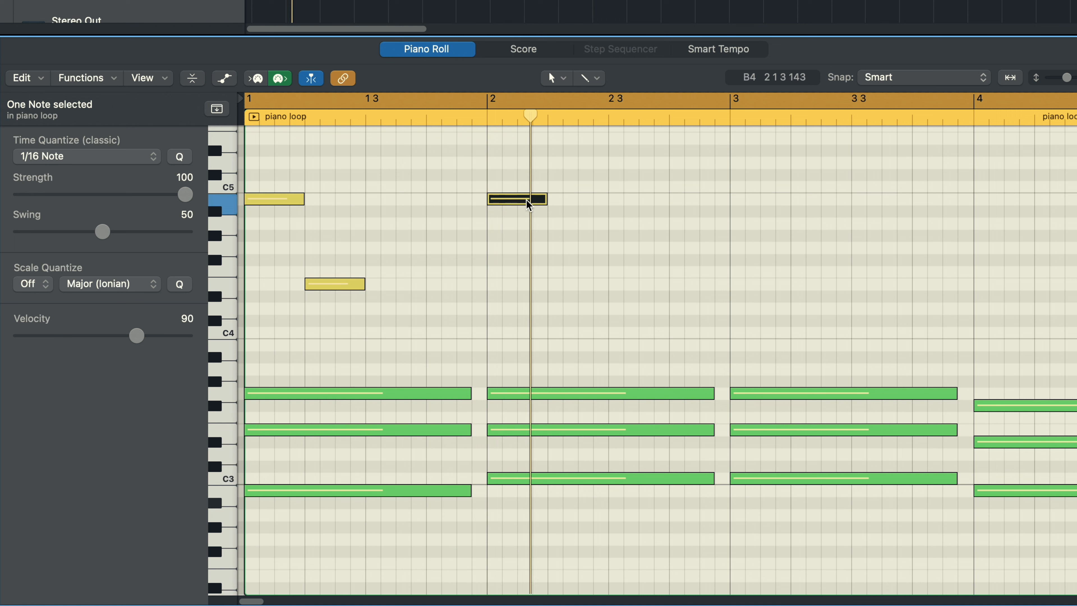
{"action": "left_click_drag", "start_coordinate": [527, 201], "coordinate": [526, 193]}
{"action": "key", "text": "space"}
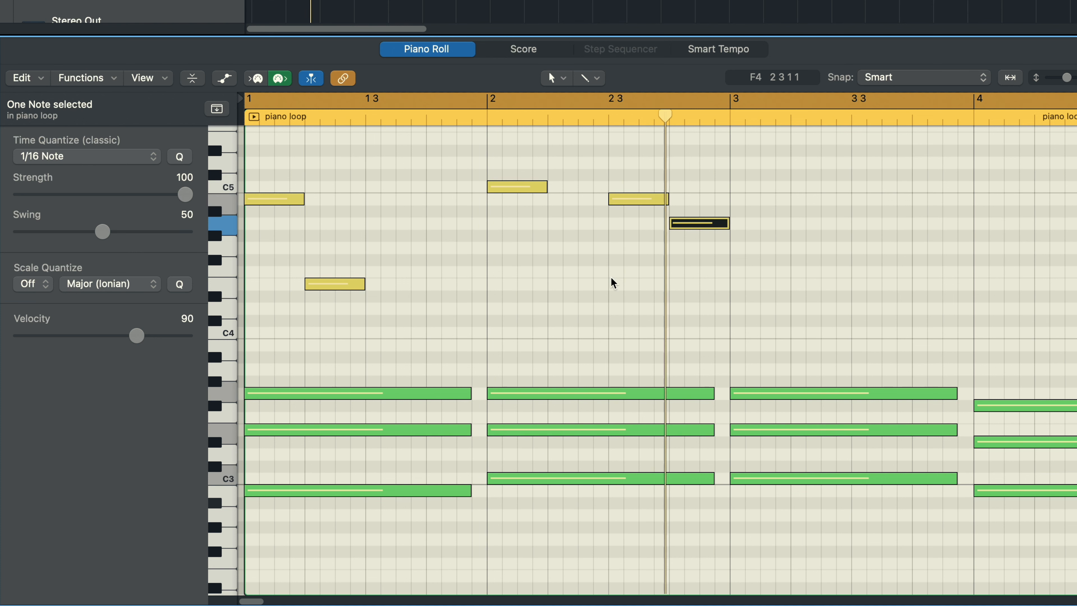
Raise the last melody note of bar 2 to A#4 and scale-quantize the last two notes of bar 2 to E Natural Minor
{"action": "left_click_drag", "start_coordinate": [692, 230], "coordinate": [692, 219]}
{"action": "left_click", "coordinate": [638, 198], "text": "shift"}
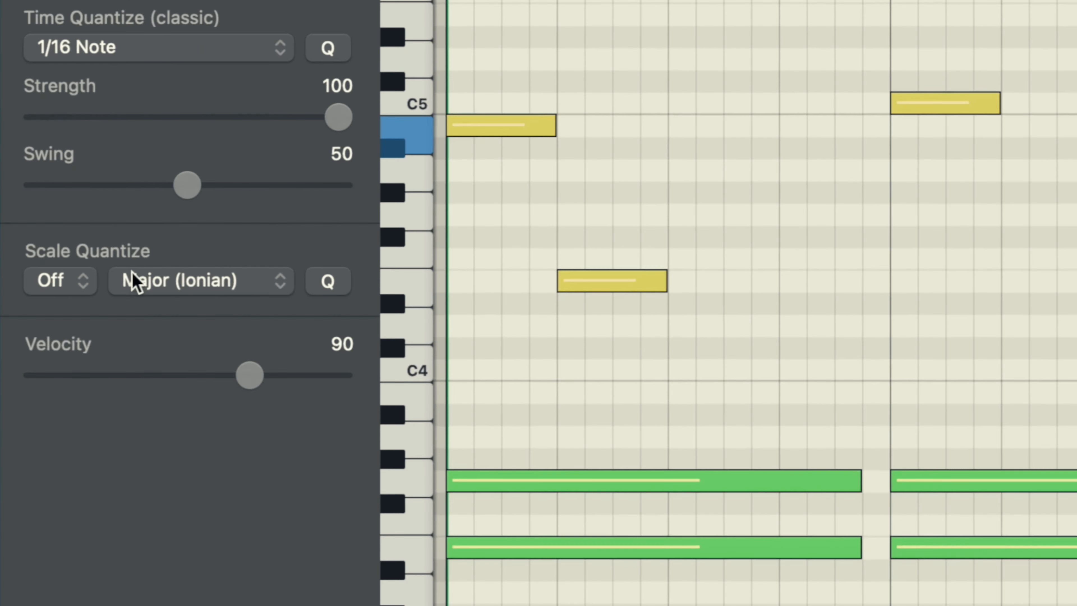
{"action": "left_click", "coordinate": [53, 283]}
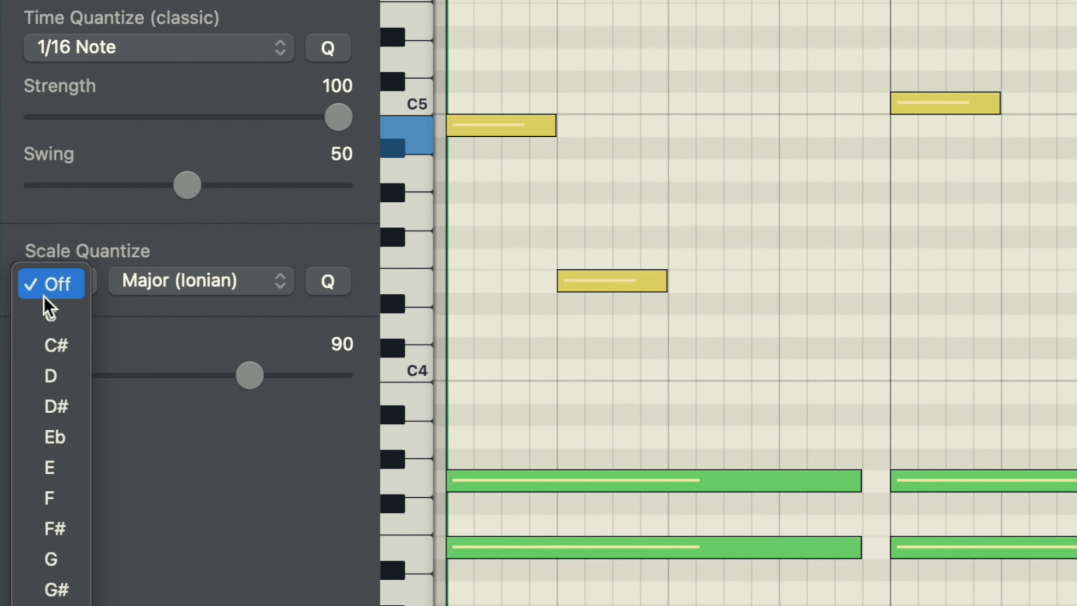
{"action": "left_click", "coordinate": [55, 468]}
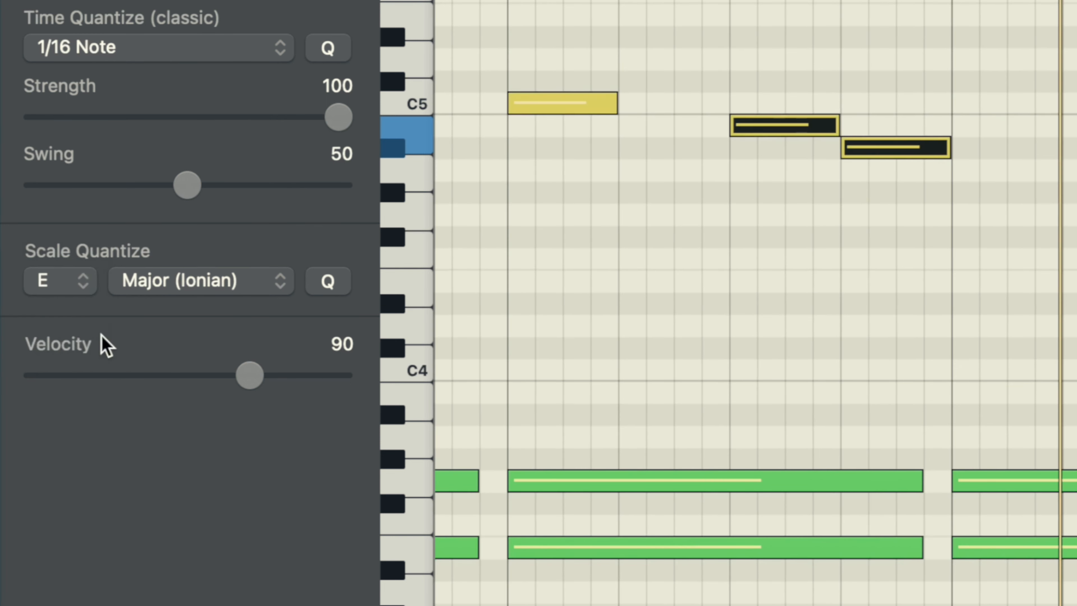
{"action": "left_click", "coordinate": [136, 275]}
{"action": "left_click", "coordinate": [178, 317]}
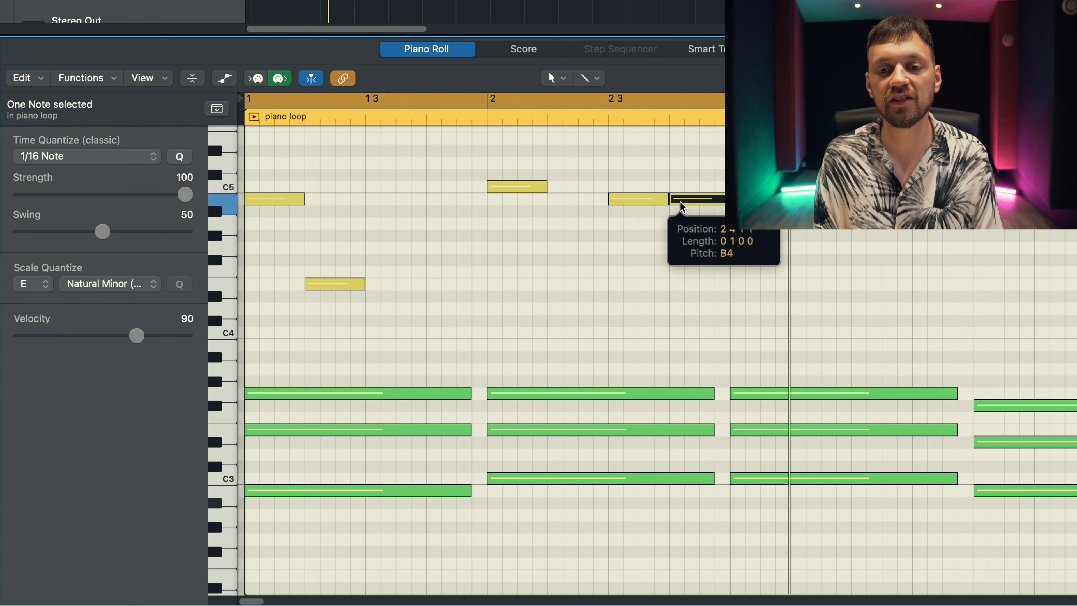
Lower the last melody note of bar 2 to A#4 and reapply the E Natural Minor scale quantize to it
{"action": "left_click_drag", "start_coordinate": [679, 207], "coordinate": [680, 214]}
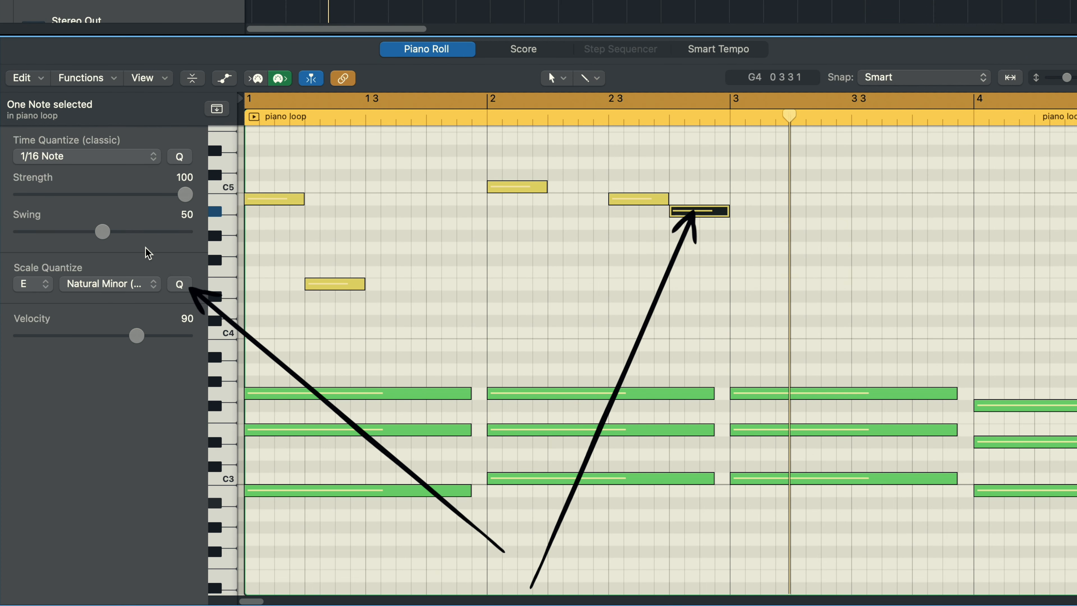
{"action": "left_click", "coordinate": [179, 284]}
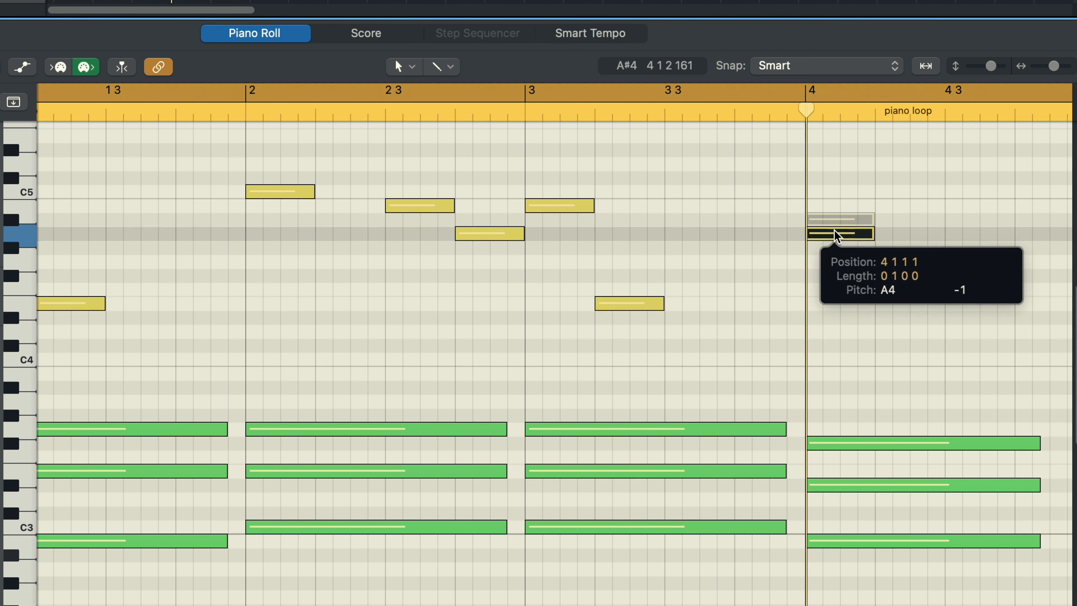
Place one-beat melody notes in bar 4, with G4 on beat 1 and F#4 on beat 2
{"action": "left_click_drag", "start_coordinate": [833, 231], "coordinate": [766, 257]}
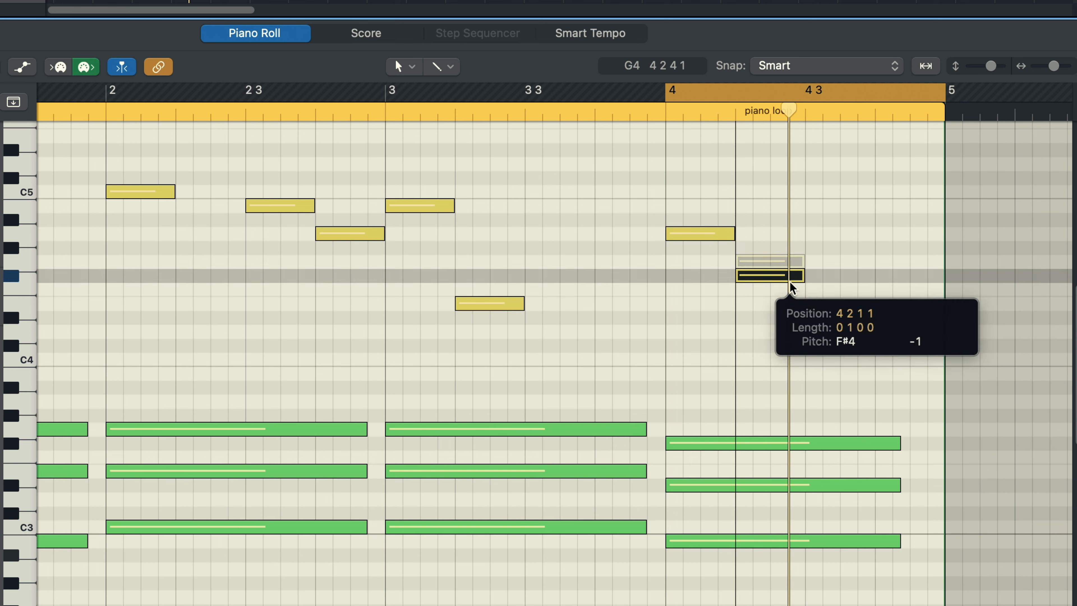
{"action": "left_click_drag", "start_coordinate": [770, 271], "coordinate": [769, 270]}
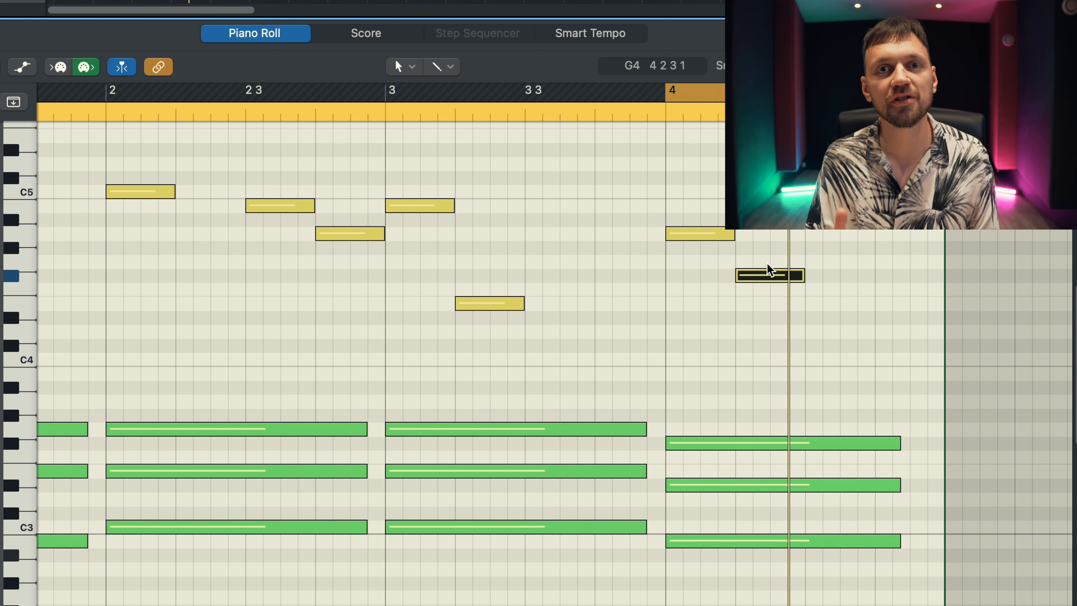
{"action": "left_click_drag", "start_coordinate": [769, 274], "coordinate": [769, 260]}
{"action": "left_click_drag", "start_coordinate": [402, 236], "coordinate": [402, 264]}
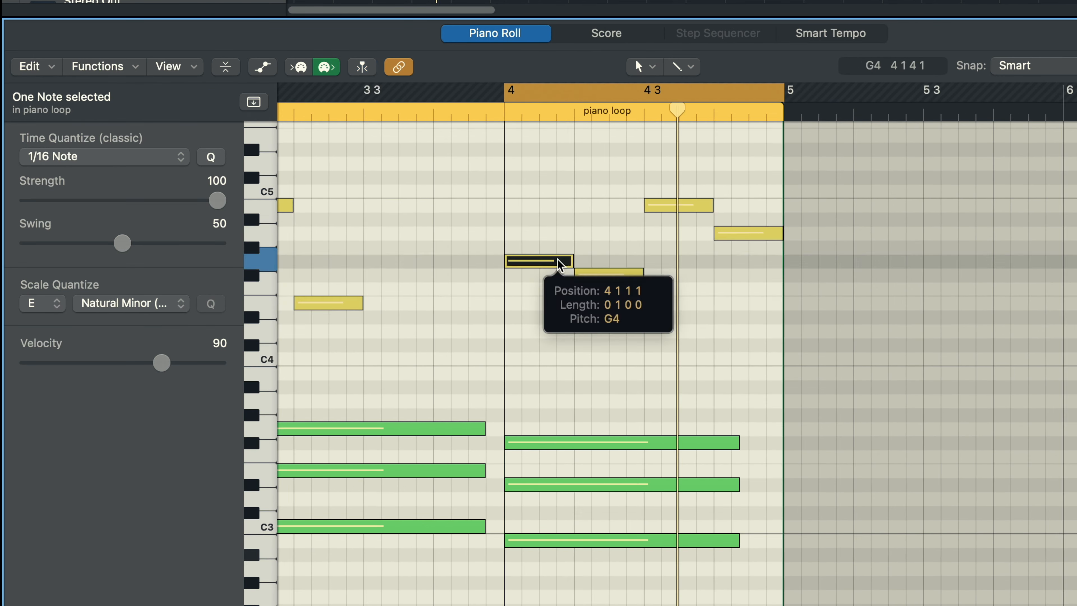
{"action": "left_click_drag", "start_coordinate": [560, 265], "coordinate": [560, 246]}
{"action": "left_click_drag", "start_coordinate": [322, 248], "coordinate": [320, 264]}
Duplicate the four-bar piano loop region to bar 5 and play back the copy
{"action": "key", "text": "c"}
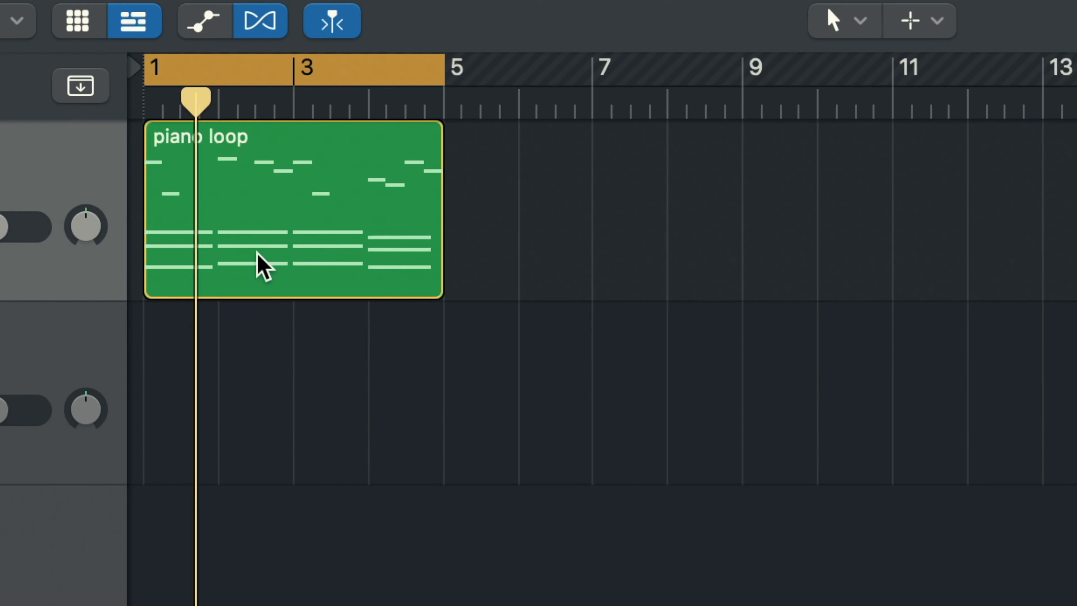
{"action": "left_click_drag", "start_coordinate": [258, 265], "coordinate": [560, 241]}
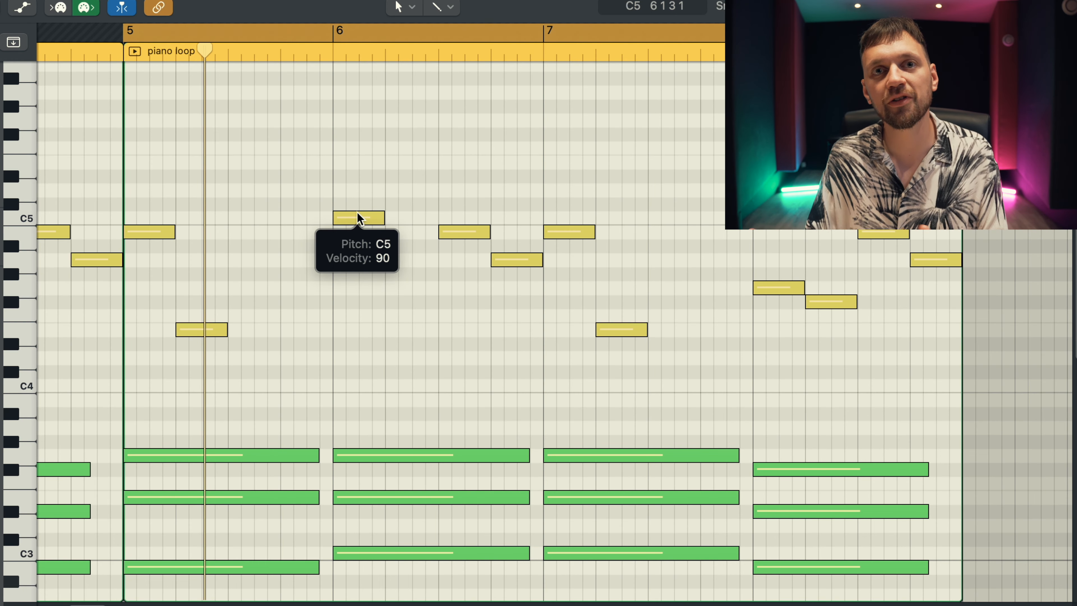
{"action": "key", "text": "space"}
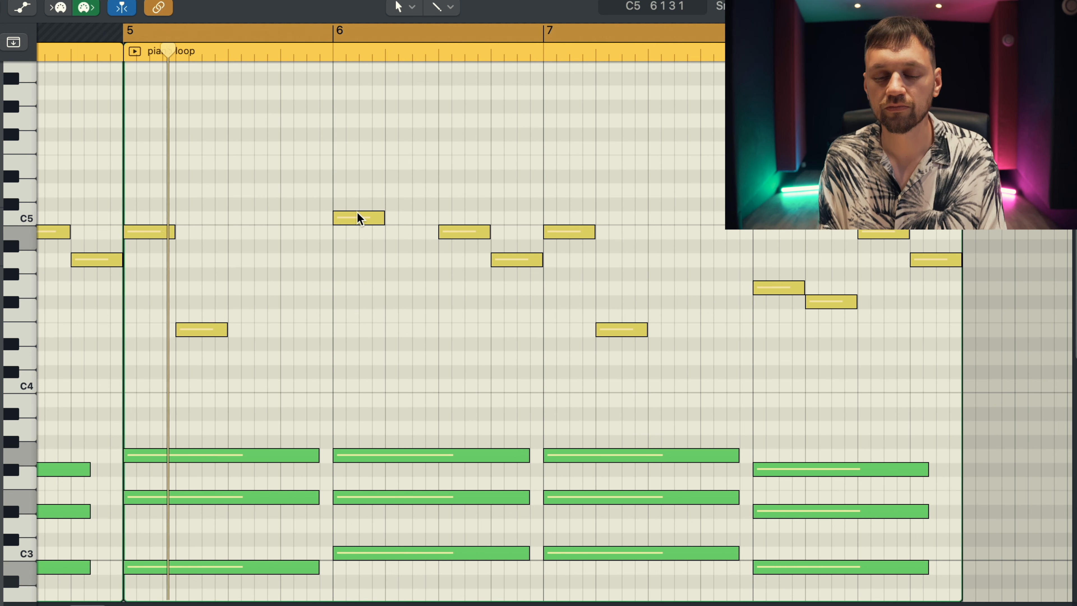
Lower the first melody note of bar 6 to A4 and the beat 3 note of bar 6 to G4
{"action": "left_click_drag", "start_coordinate": [360, 219], "coordinate": [359, 249]}
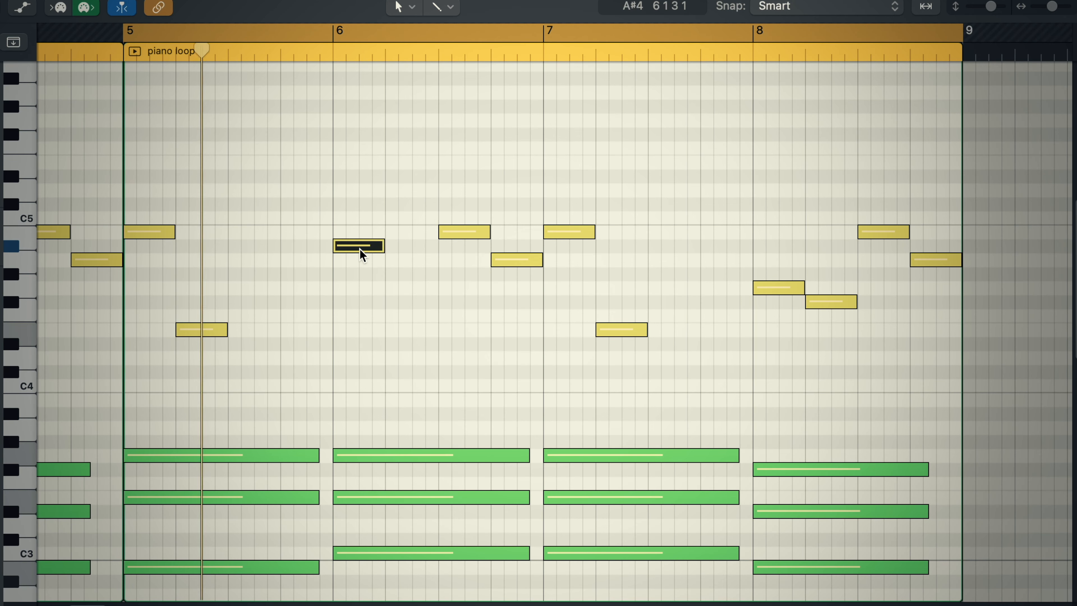
{"action": "mouse_move", "coordinate": [359, 249]}
{"action": "left_mouse_down"}
{"action": "mouse_move", "coordinate": [359, 277]}
{"action": "mouse_move", "coordinate": [359, 263]}
{"action": "left_mouse_up"}
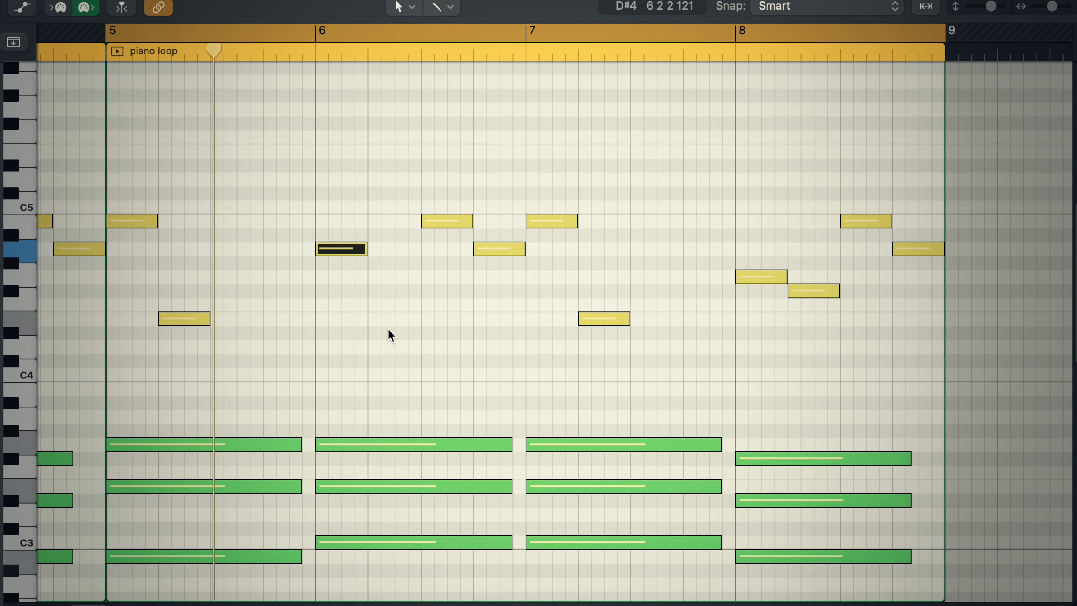
{"action": "scroll", "coordinate": [391, 333], "scroll_direction": "down", "scroll_amount": 2}
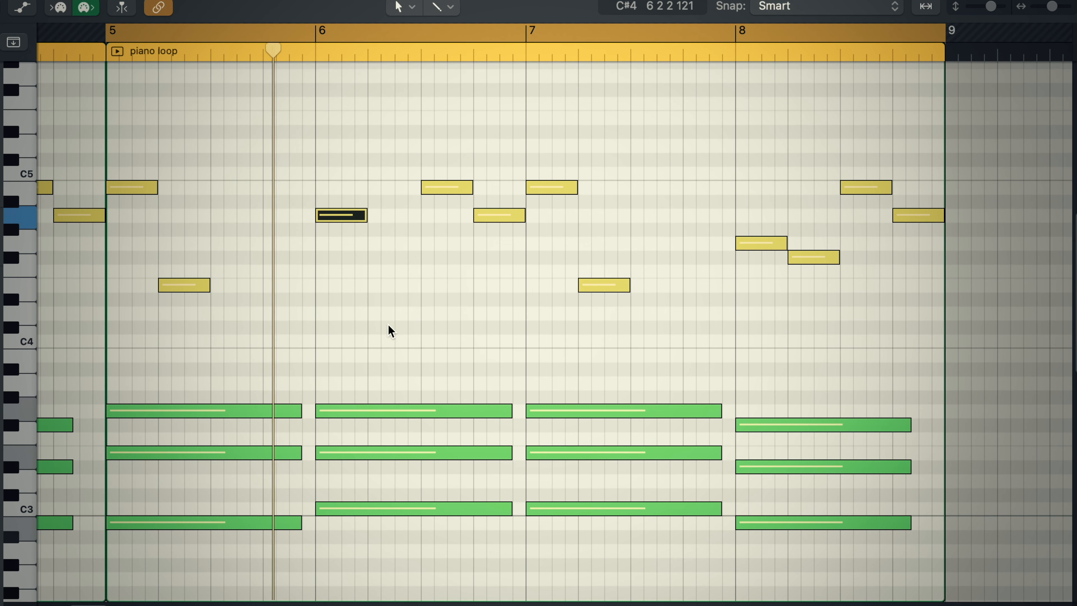
{"action": "left_click_drag", "start_coordinate": [434, 190], "coordinate": [447, 226]}
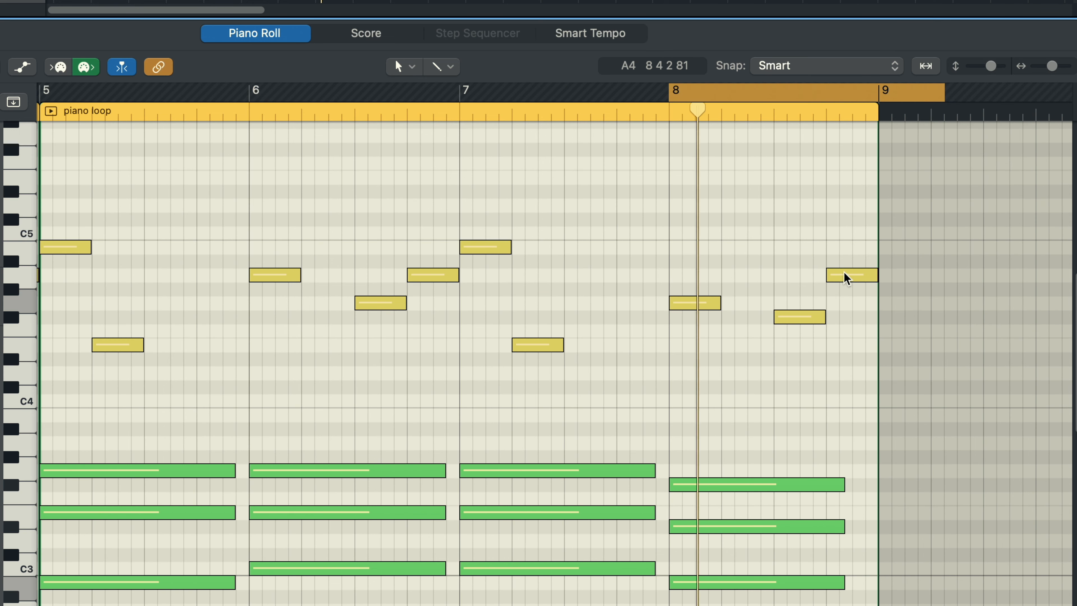
End the bar 8 melody with short E4 and D#4 notes and join the two piano loop regions into one
{"action": "left_click_drag", "start_coordinate": [846, 279], "coordinate": [892, 359]}
{"action": "left_click", "coordinate": [850, 347]}
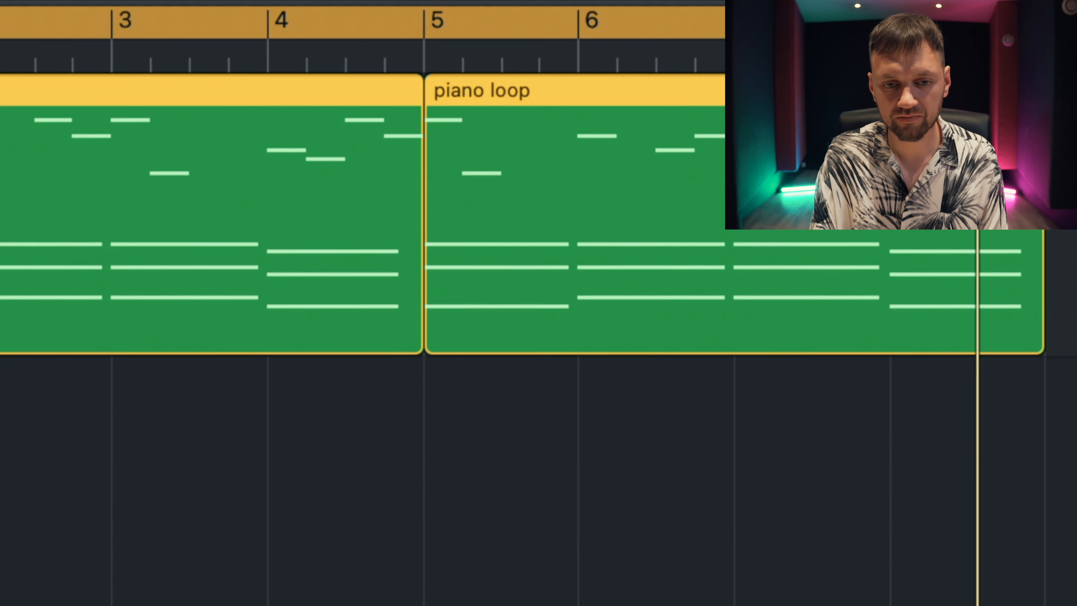
{"action": "key", "text": "super+j"}
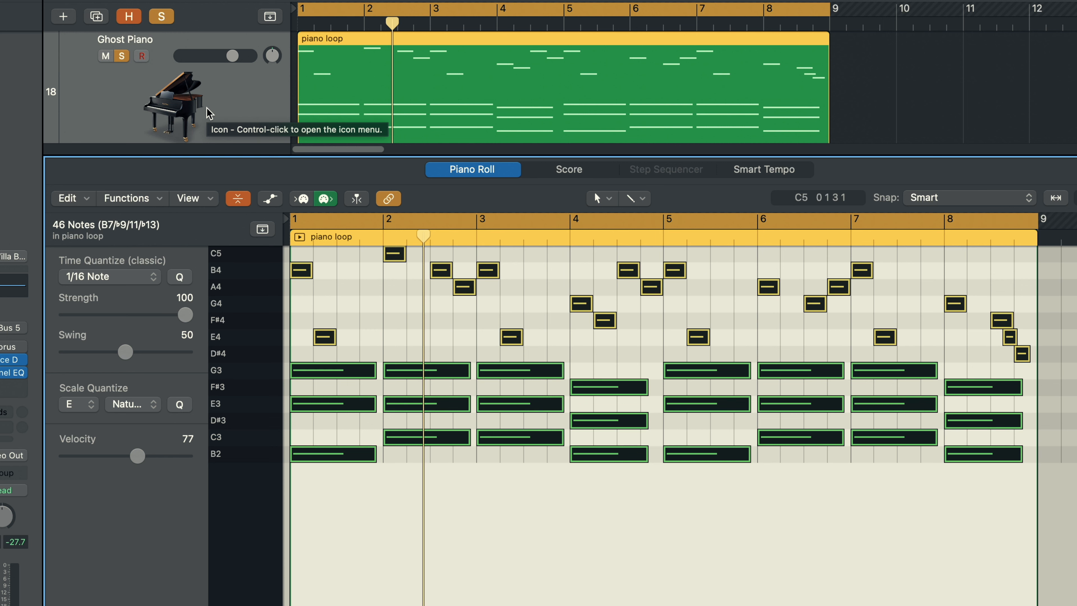
Apply the Humanize transform to all notes of the joined piano loop, with random position, velocity and length of 10
{"action": "left_click", "coordinate": [127, 198]}
{"action": "mouse_move", "coordinate": [197, 380]}
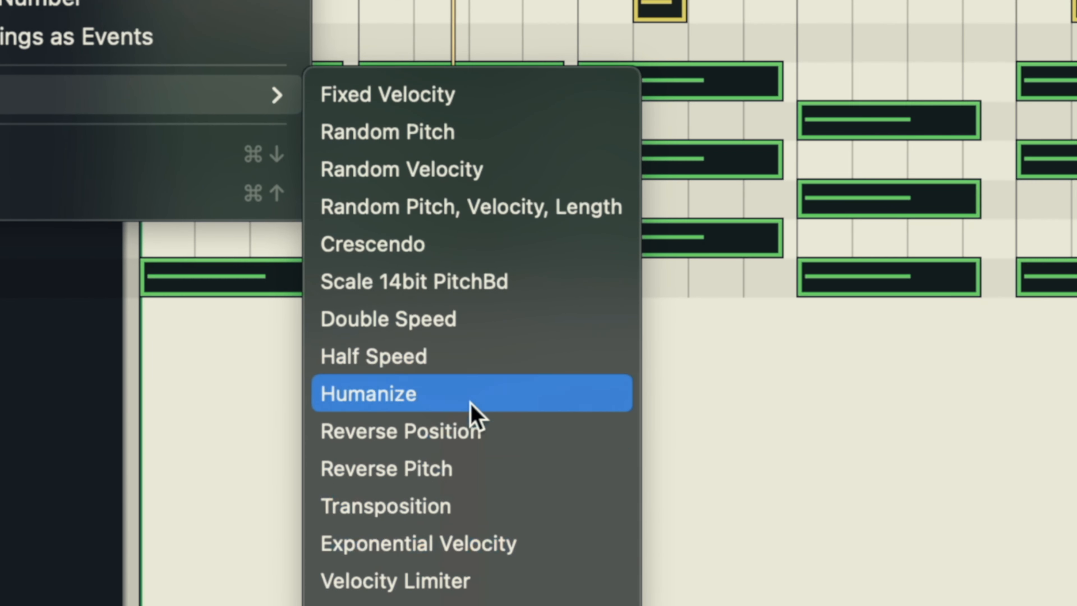
{"action": "left_click", "coordinate": [470, 402]}
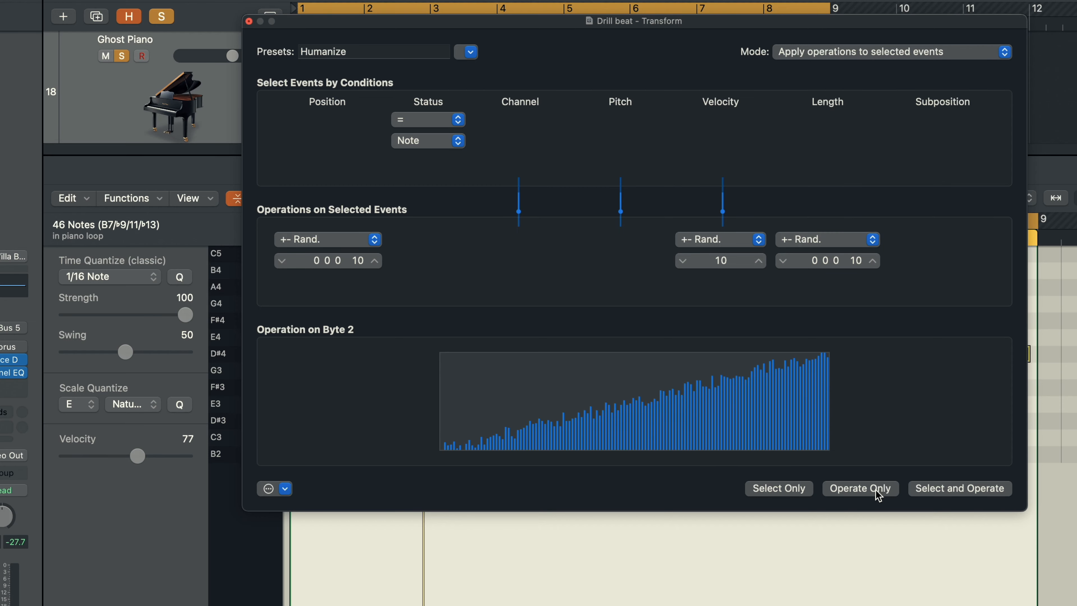
{"action": "left_click", "coordinate": [877, 492]}
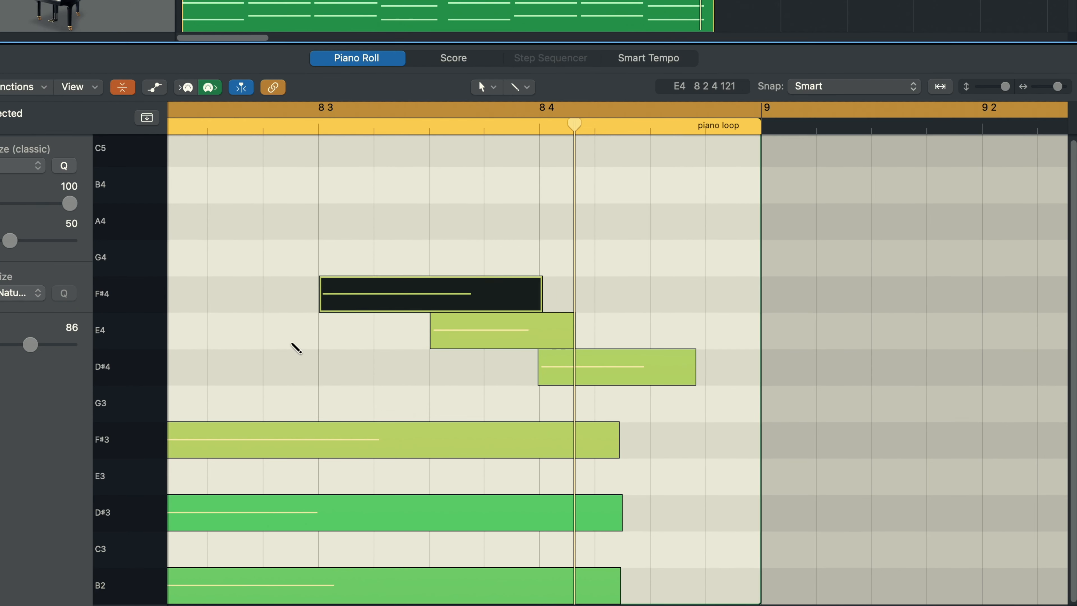
Add a short E4 grace note just before the F#4 on beat 3 of bar 8 and set its velocity to 52
{"action": "mouse_move", "coordinate": [406, 454]}
{"action": "left_mouse_down"}
{"action": "mouse_move", "coordinate": [360, 447]}
{"action": "mouse_move", "coordinate": [316, 461]}
{"action": "left_mouse_up"}
{"action": "mouse_move", "coordinate": [338, 350]}
{"action": "left_mouse_down"}
{"action": "mouse_move", "coordinate": [356, 354]}
{"action": "mouse_move", "coordinate": [344, 353]}
{"action": "left_mouse_up"}
{"action": "key", "text": "space"}
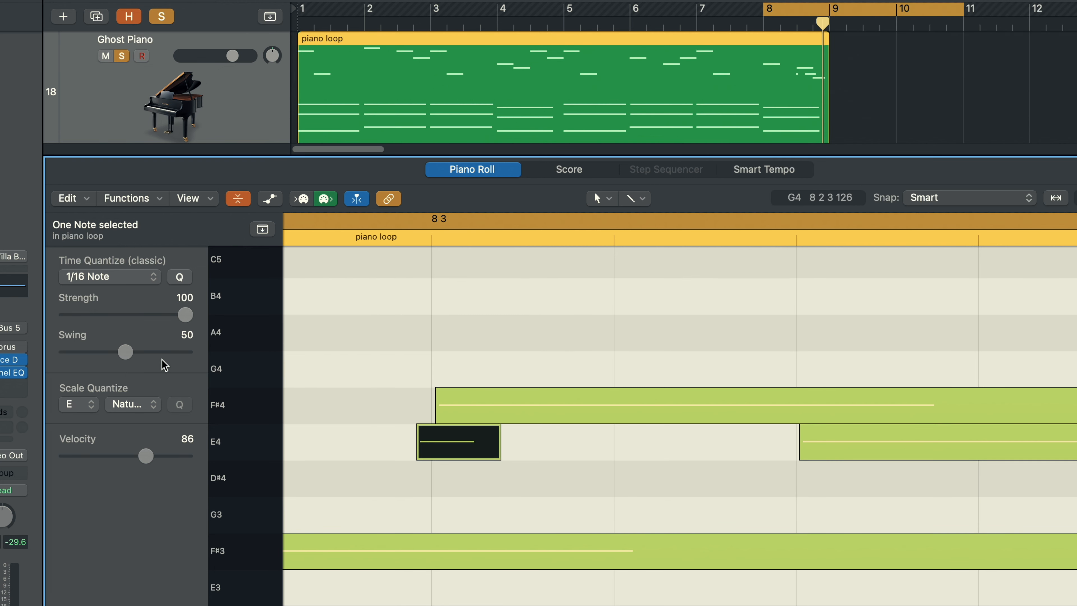
{"action": "left_click_drag", "start_coordinate": [126, 466], "coordinate": [102, 466]}
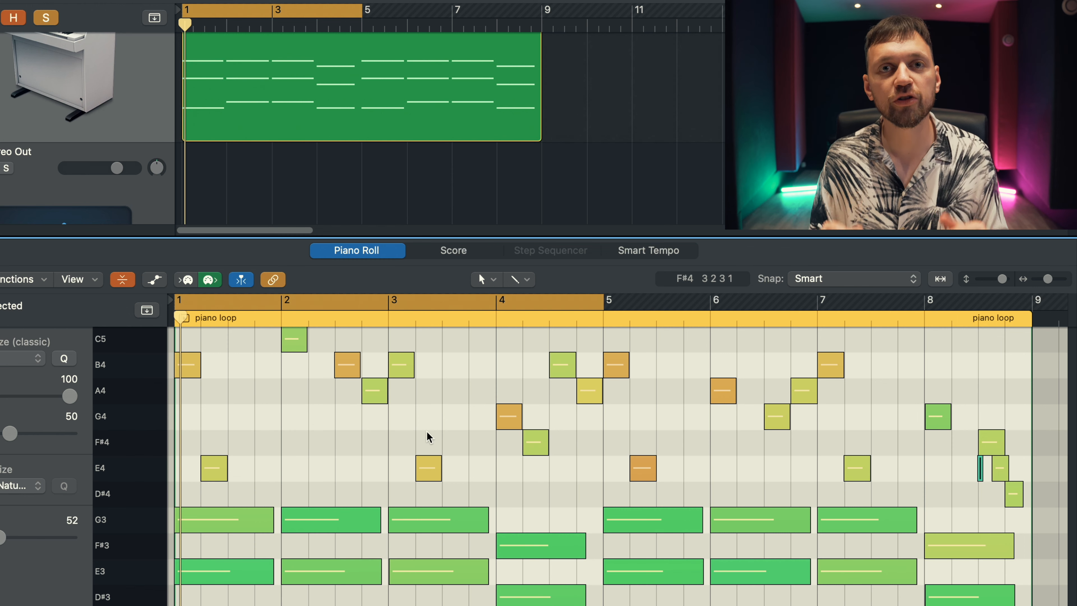
Delete the melody notes from the piano loop on the Inst 9 track, keeping only the chords
{"action": "left_click_drag", "start_coordinate": [244, 328], "coordinate": [988, 494]}
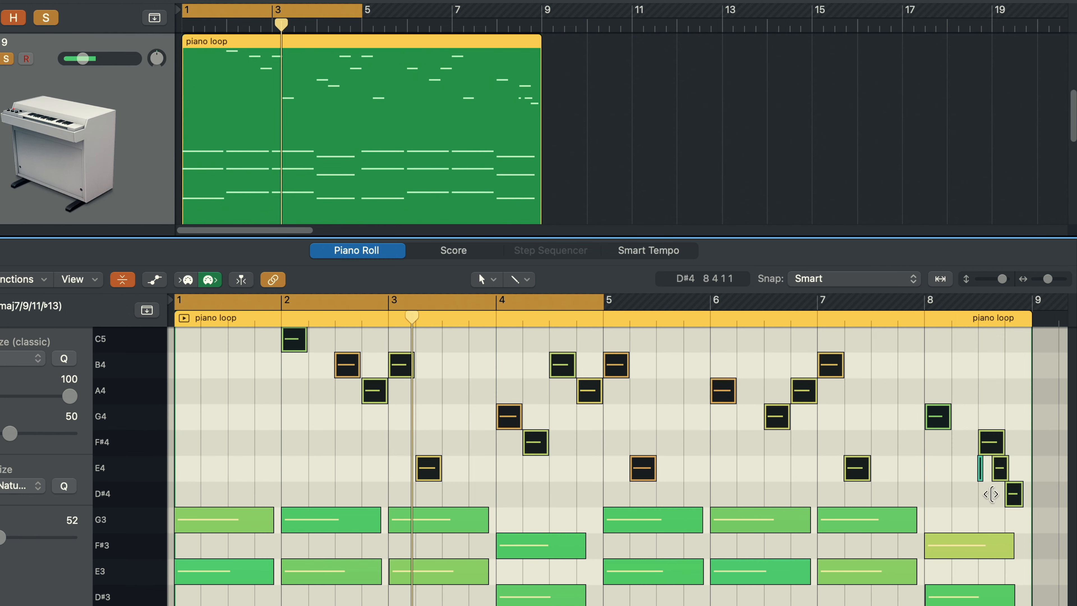
{"action": "key", "text": "Delete"}
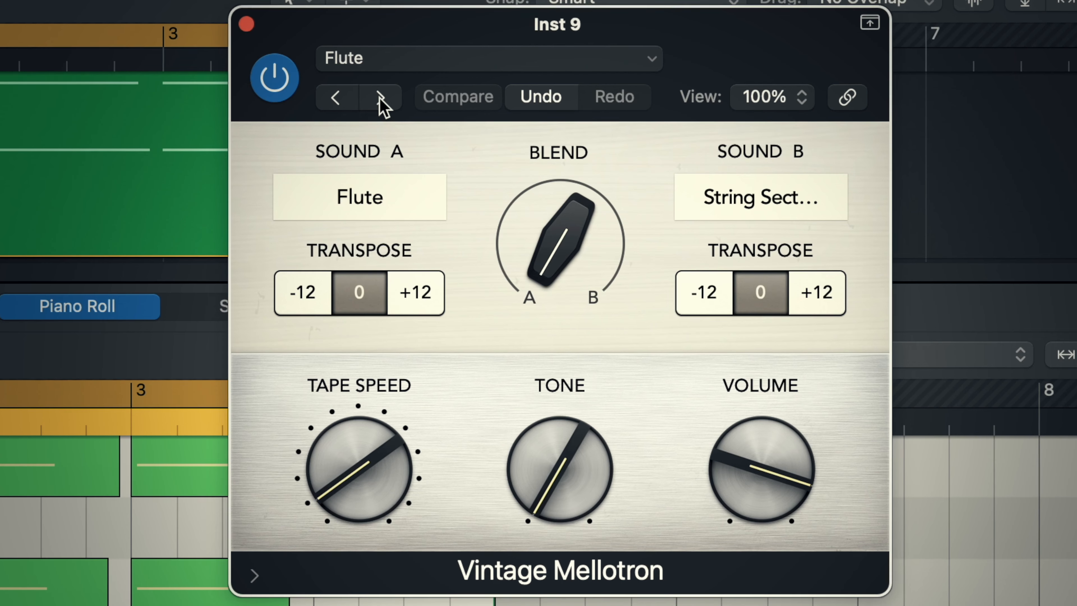
Step through the Vintage Mellotron presets on the Inst 9 track, trying Flutes and Strings & Flute
{"action": "left_click", "coordinate": [344, 85]}
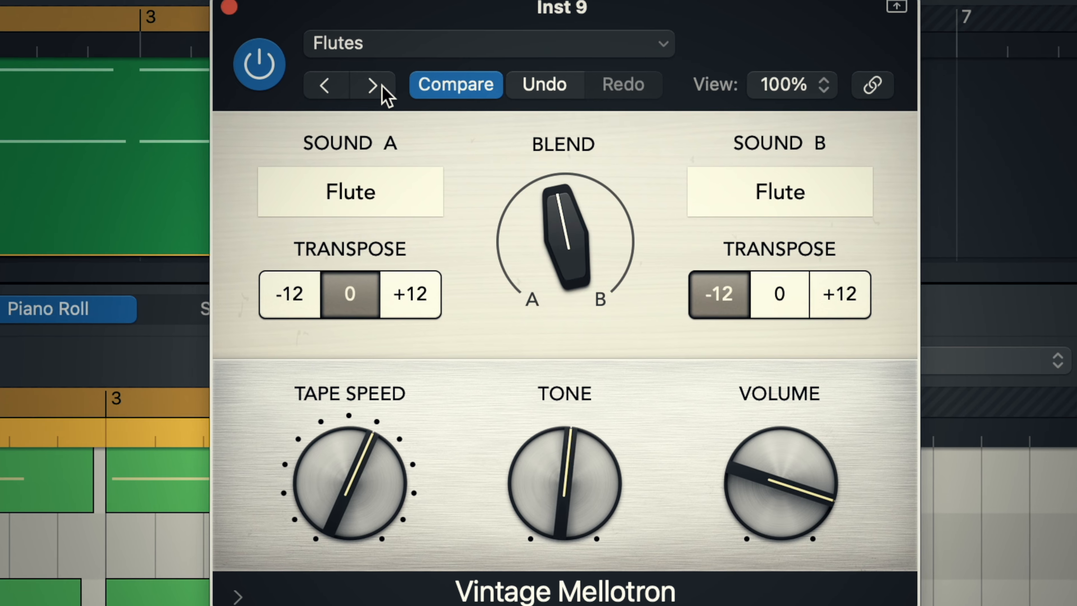
{"action": "left_click", "coordinate": [379, 84]}
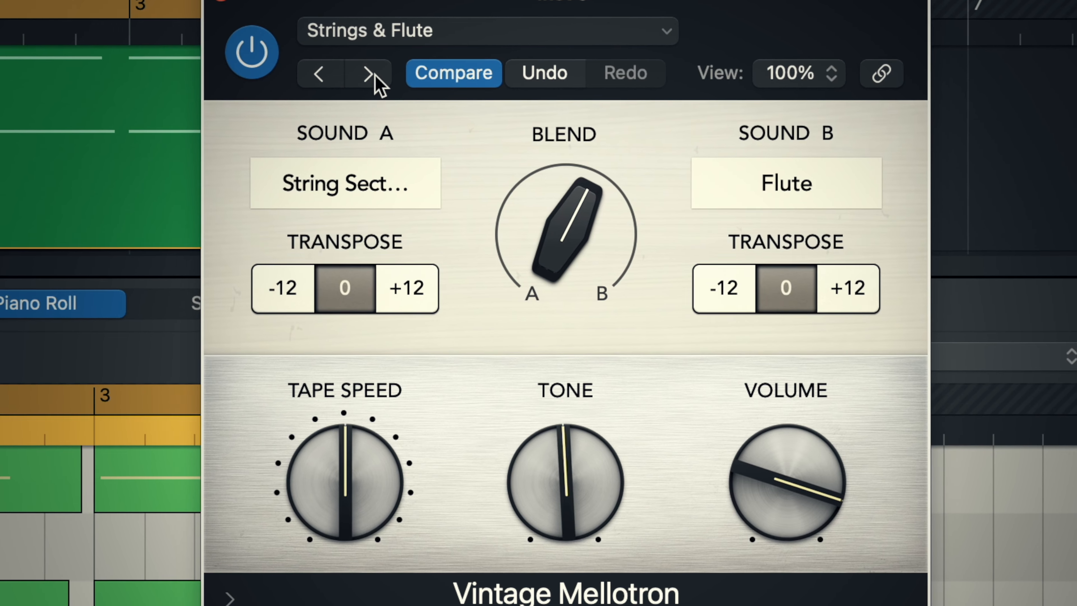
{"action": "left_click", "coordinate": [377, 74]}
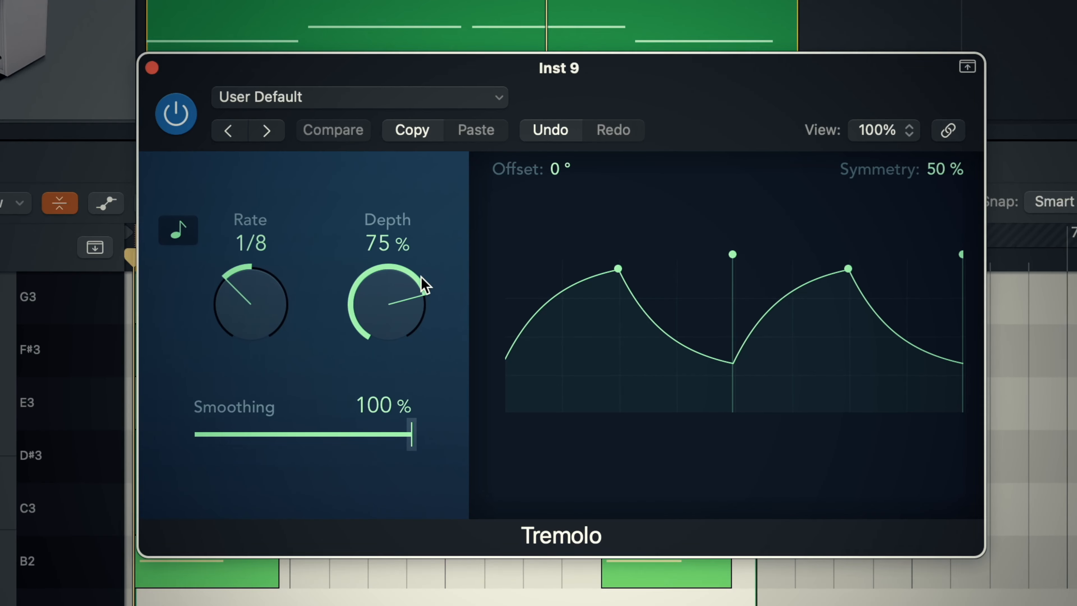
Set the Tremolo to 100 % depth and 0 % smoothing and adjust its rate, trying 1/4
{"action": "left_click_drag", "start_coordinate": [420, 280], "coordinate": [420, 255]}
{"action": "left_click_drag", "start_coordinate": [261, 452], "coordinate": [256, 528]}
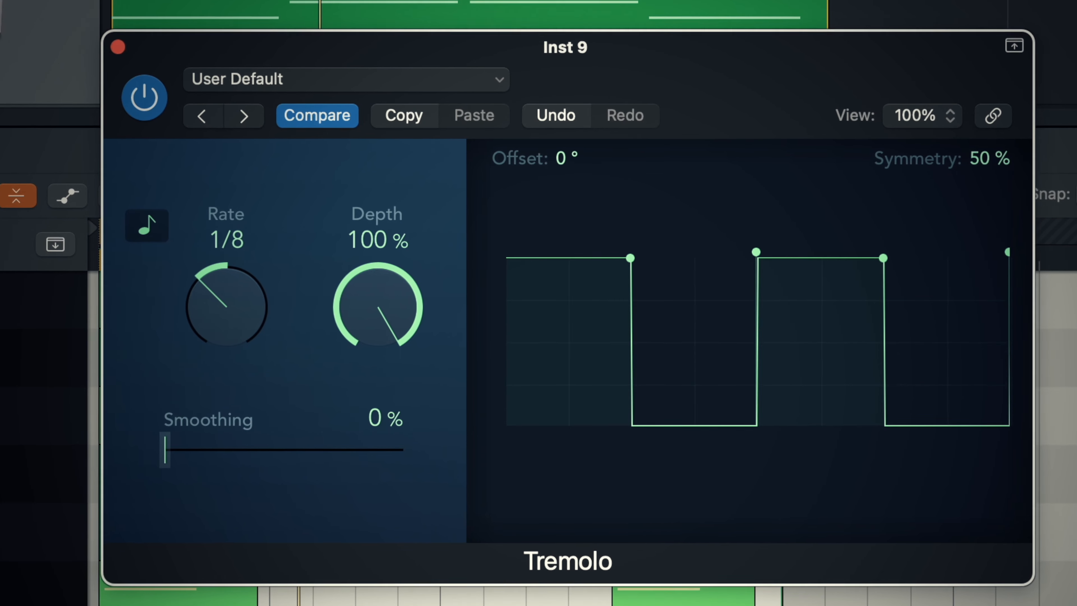
{"action": "left_click_drag", "start_coordinate": [228, 324], "coordinate": [221, 338]}
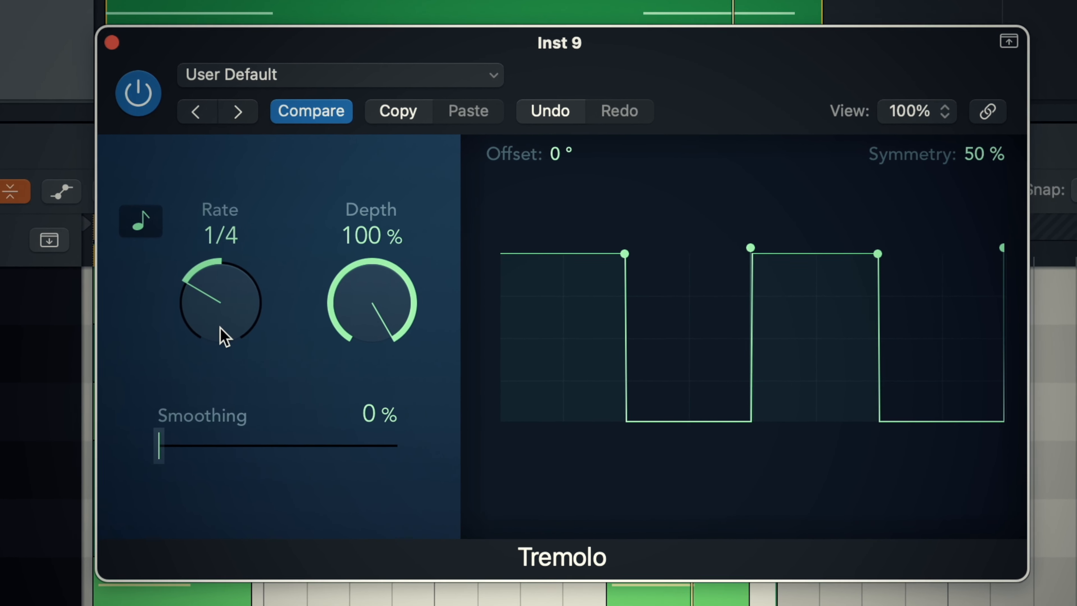
{"action": "left_click_drag", "start_coordinate": [233, 328], "coordinate": [231, 309]}
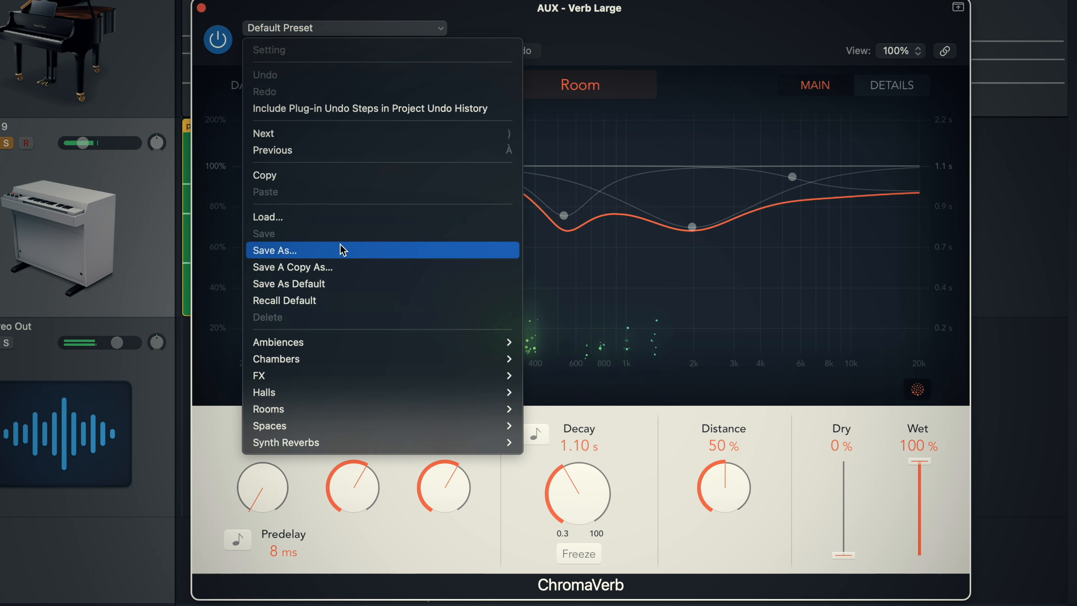
Load a preset from the Halls category into ChromaVerb on the Verb Large aux channel
{"action": "mouse_move", "coordinate": [343, 364]}
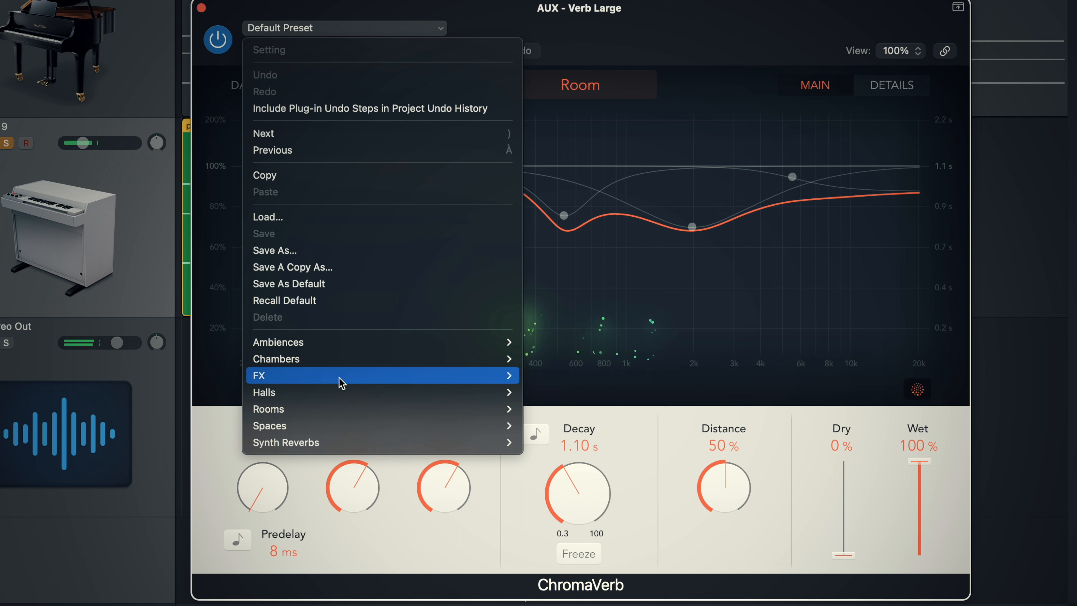
{"action": "mouse_move", "coordinate": [339, 396]}
{"action": "left_click", "coordinate": [608, 377]}
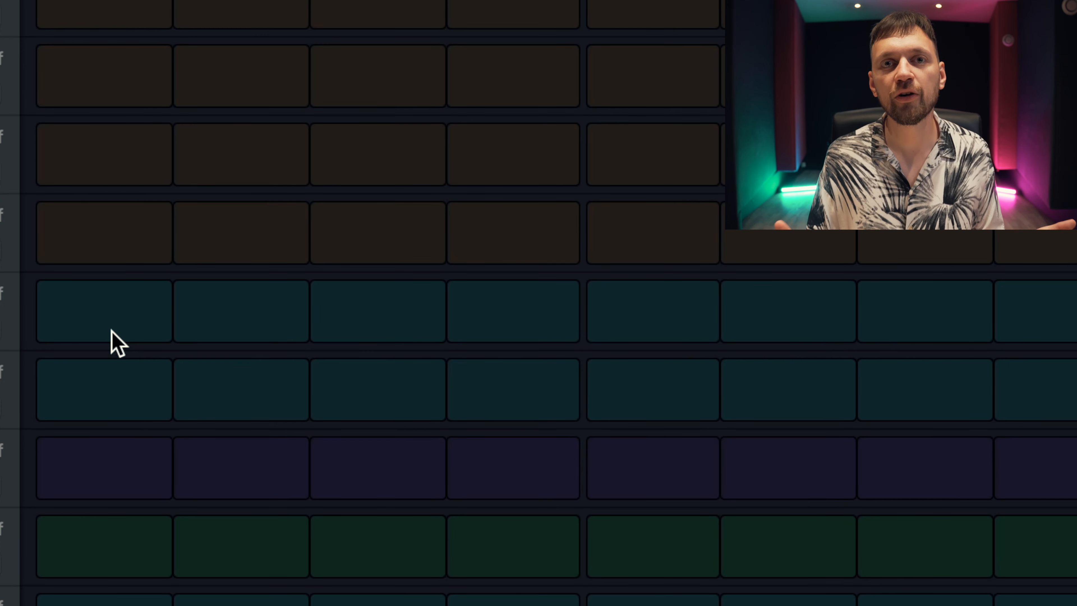
Program closed hi-hats on steps 1, 4, 7, 9, 12 and 15 and Snare 1 on step 9, and play the pattern
{"action": "left_click", "coordinate": [111, 330]}
{"action": "left_click", "coordinate": [515, 310]}
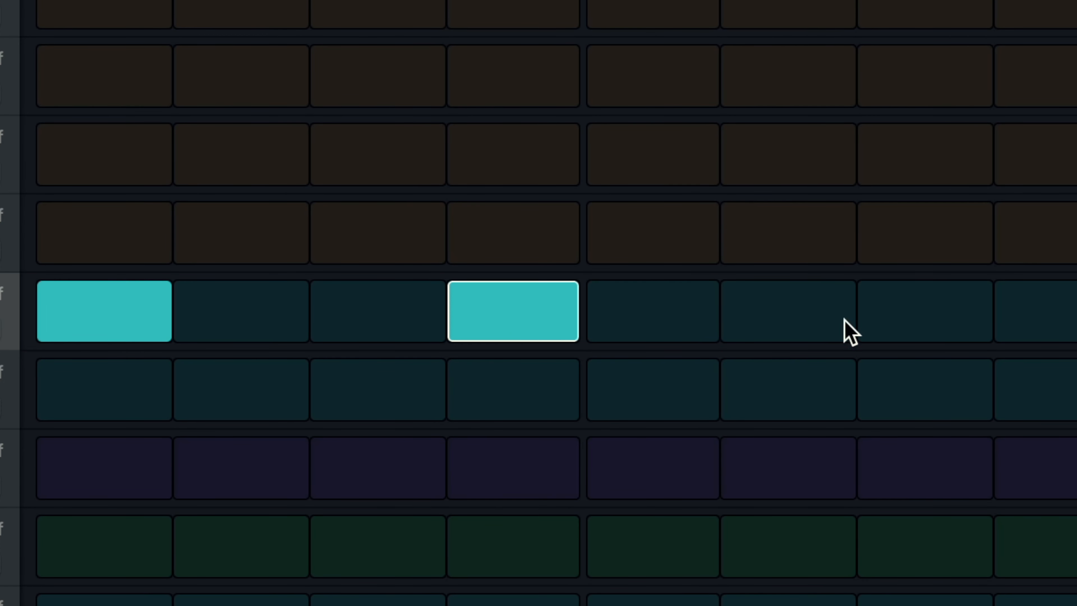
{"action": "left_click", "coordinate": [887, 333]}
{"action": "key", "text": "space"}
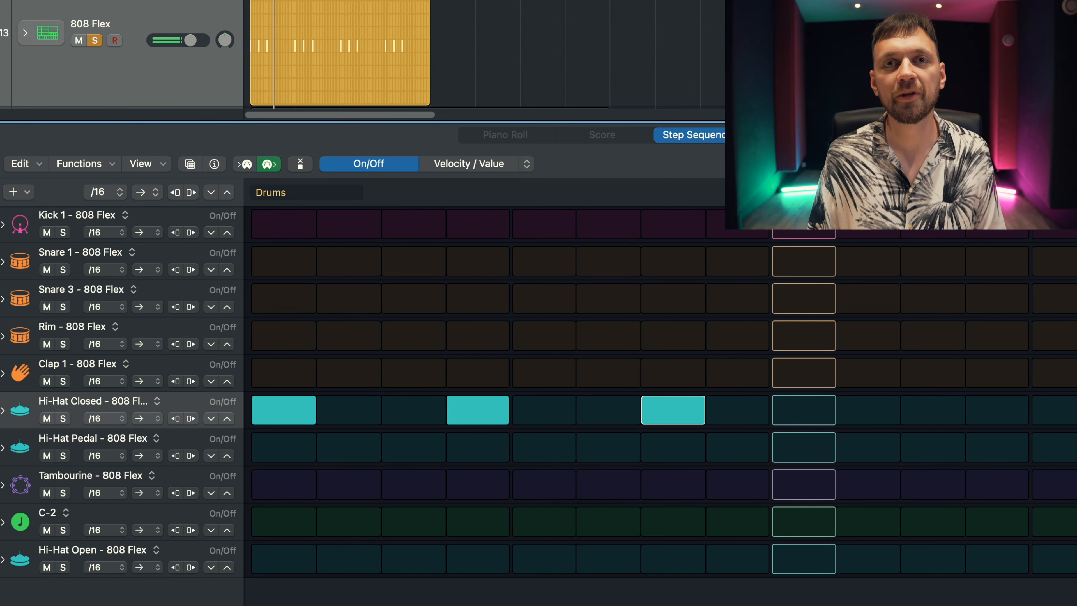
{"action": "left_click", "coordinate": [793, 416]}
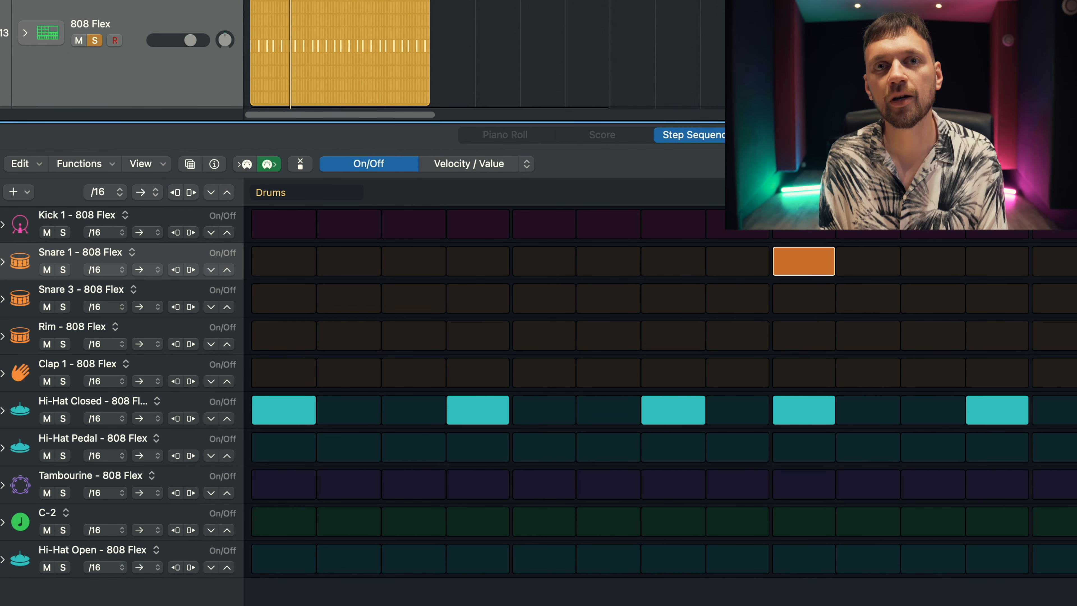
Extend the drum pattern to 32 steps and move its second Snare 1 hit to step 29
{"action": "left_click", "coordinate": [1023, 192]}
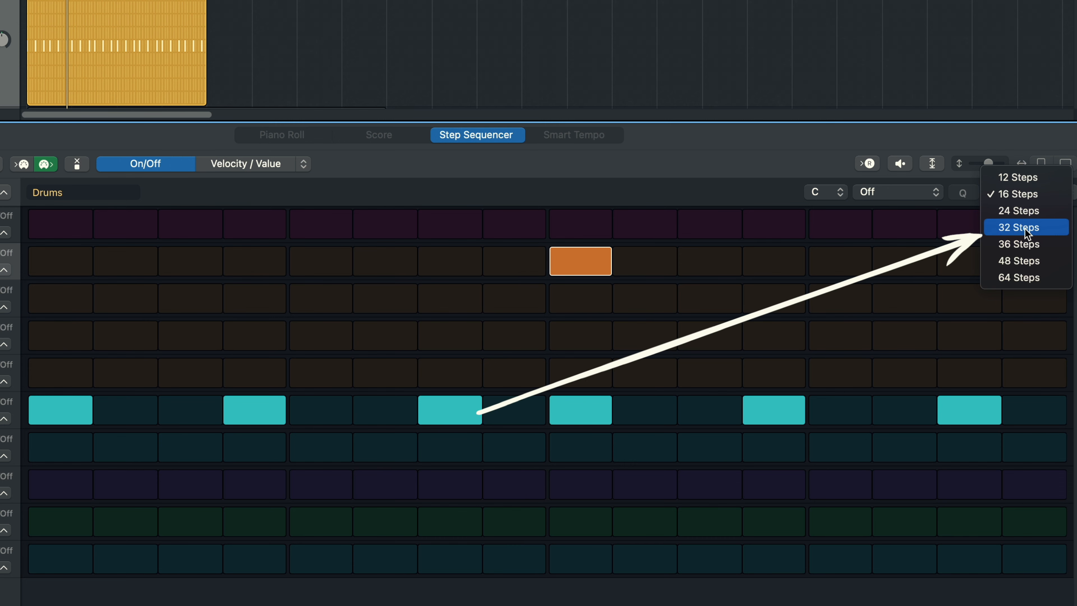
{"action": "left_click", "coordinate": [1025, 228]}
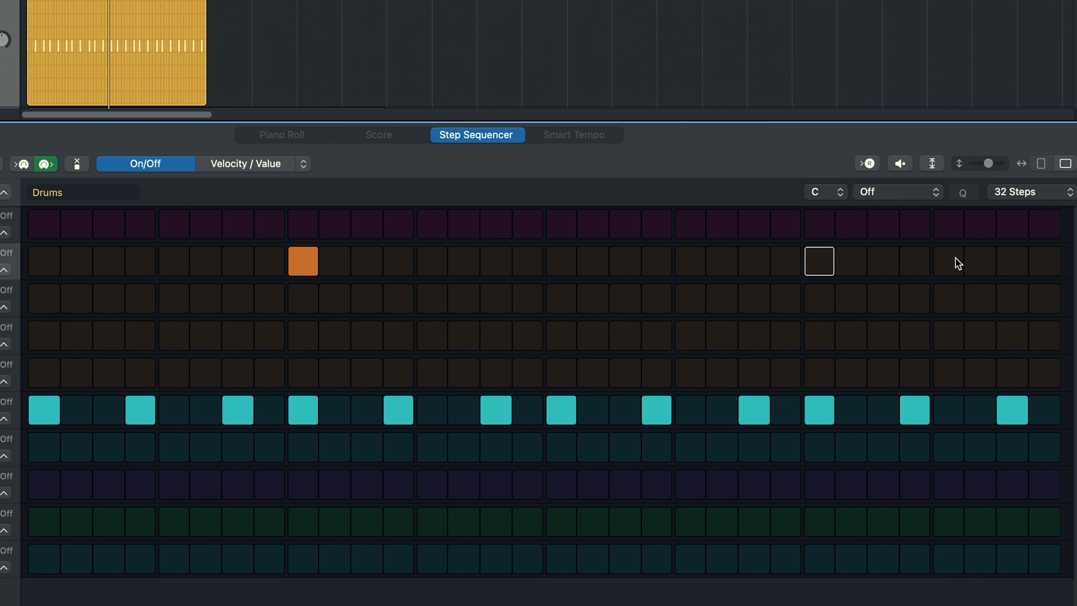
{"action": "key", "text": "space"}
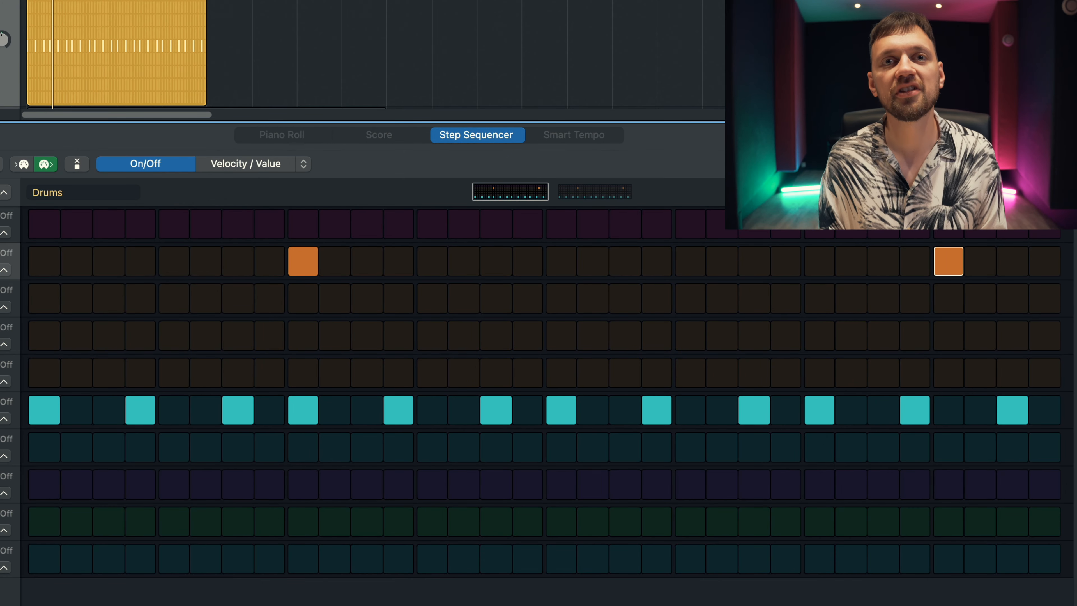
Extend the drum pattern to 64 steps and replace the second half's last snare with hits on steps 55 and 63
{"action": "left_click", "coordinate": [1027, 191]}
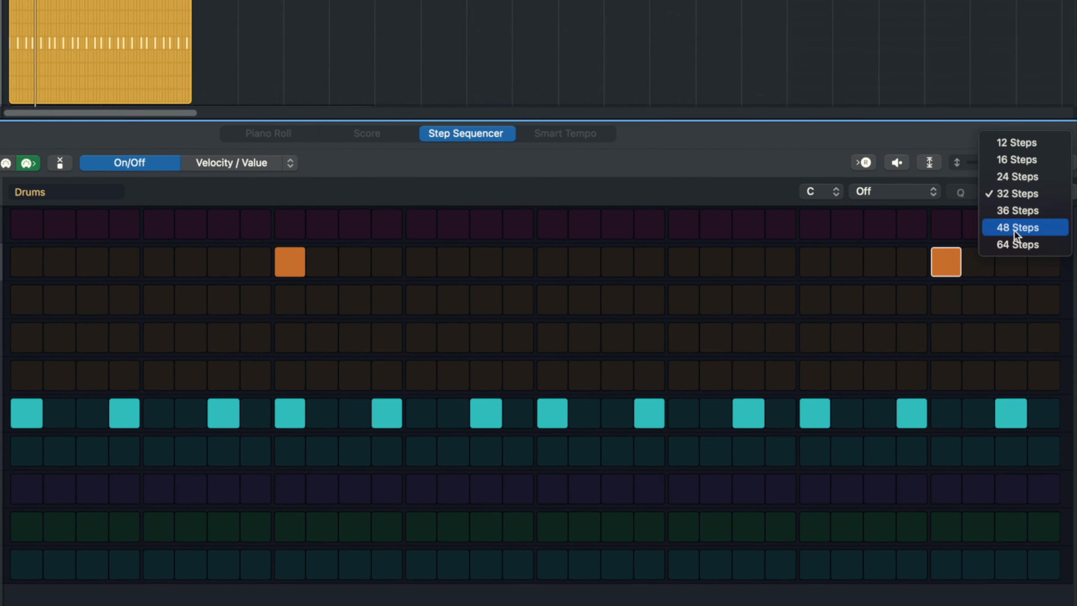
{"action": "left_click", "coordinate": [1018, 246]}
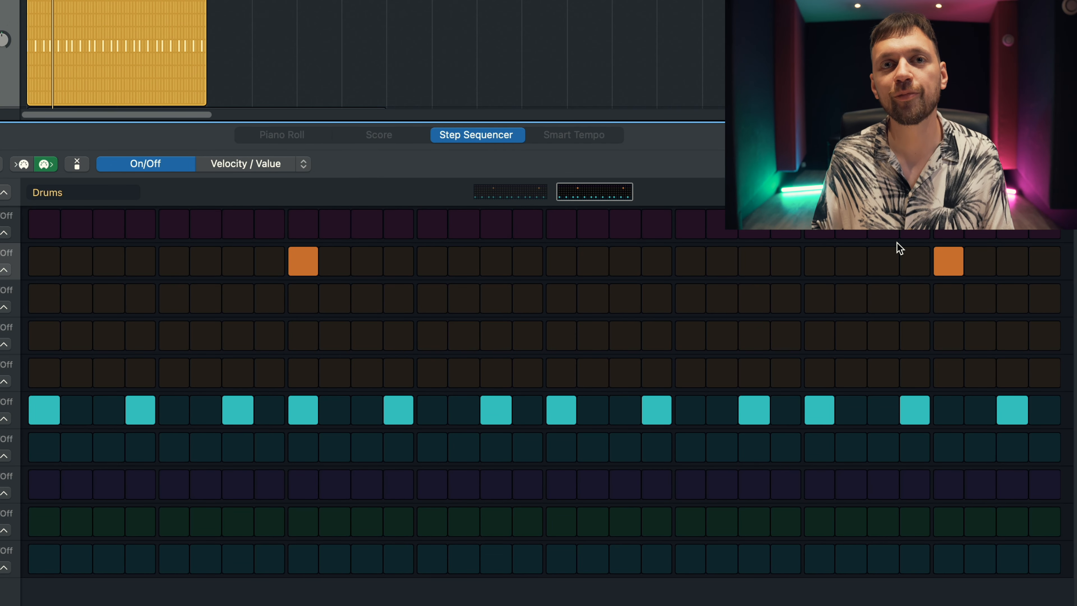
{"action": "left_click", "coordinate": [949, 261]}
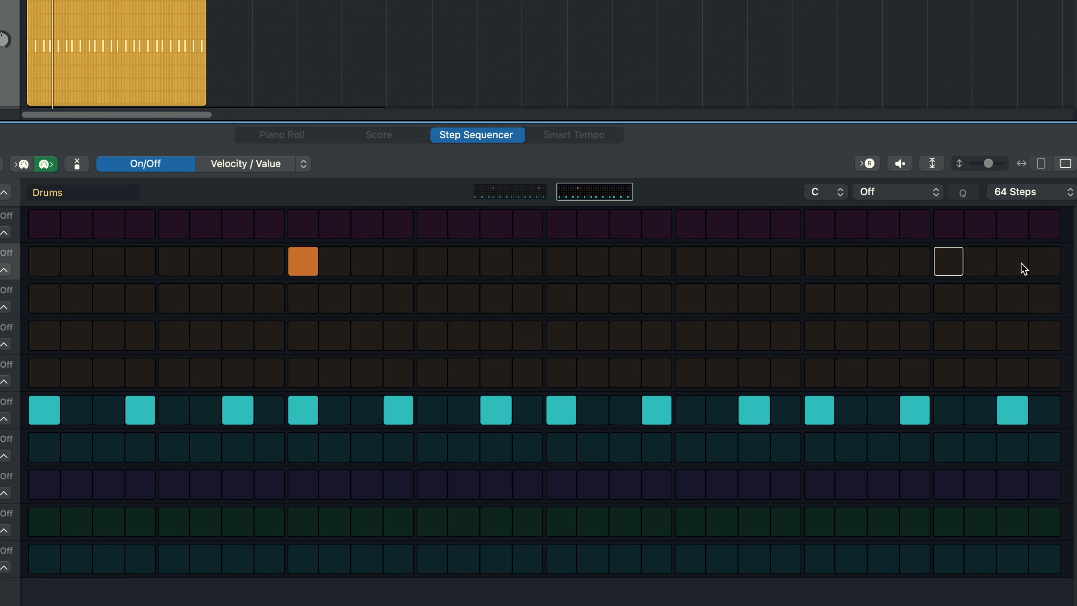
{"action": "left_click", "coordinate": [1013, 261]}
{"action": "left_click", "coordinate": [754, 261]}
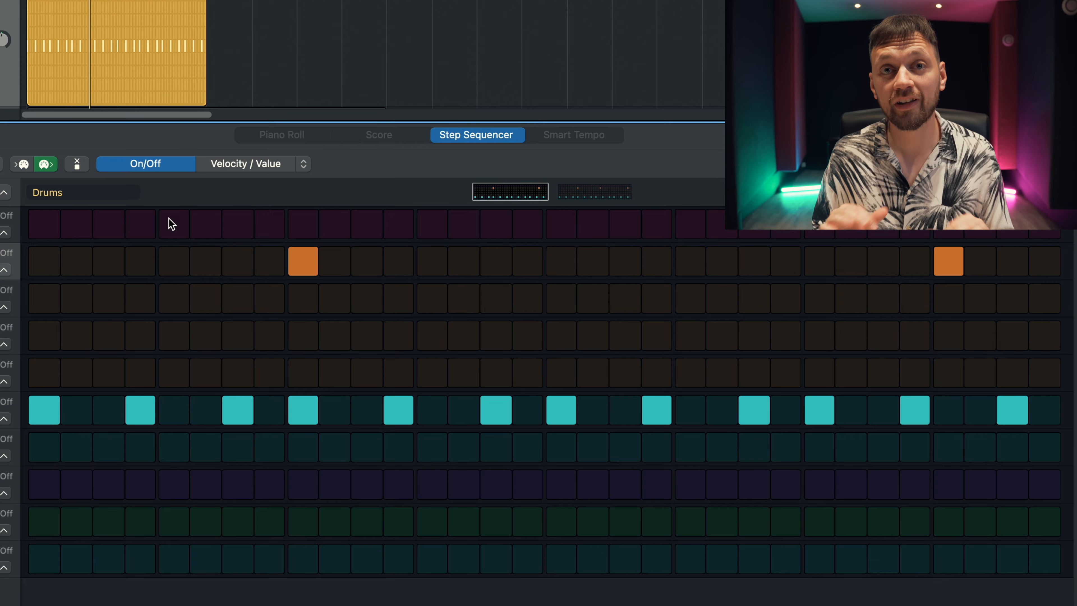
Place Kick 1 hits on steps 1 and 25 of the first half of the drum pattern
{"action": "left_click", "coordinate": [53, 221]}
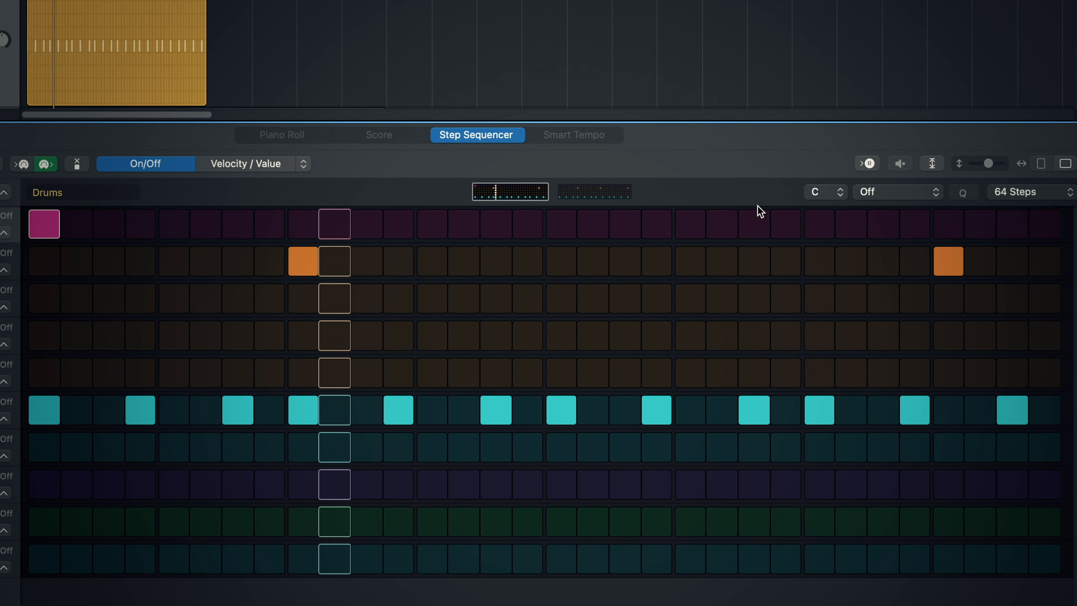
{"action": "left_click", "coordinate": [815, 221]}
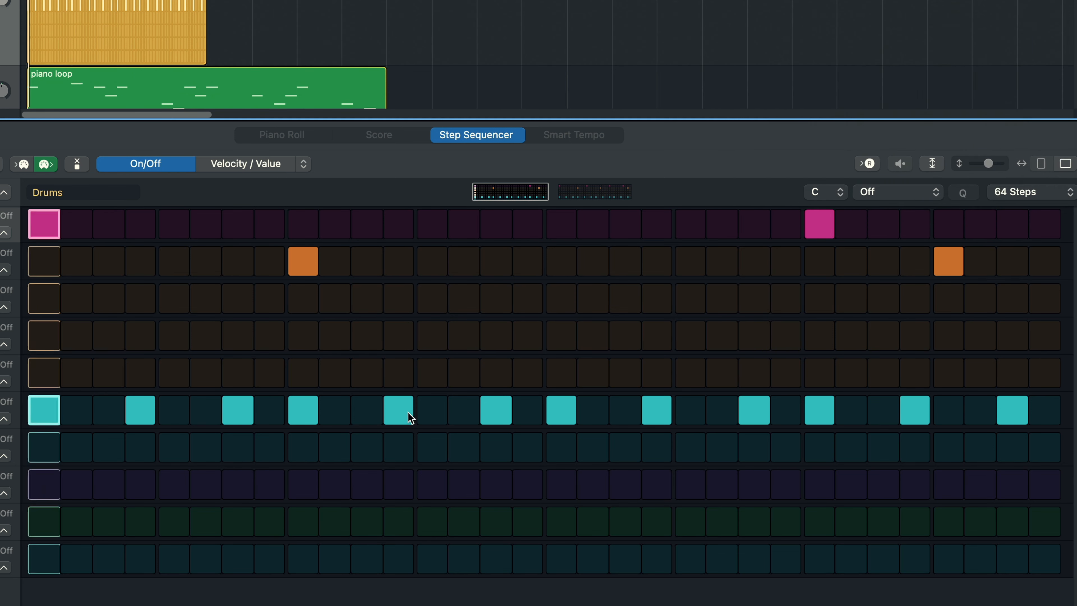
Remove the closed hi-hats from steps 12 and 15 and switch the pattern to editing step velocities
{"action": "left_click", "coordinate": [403, 412]}
{"action": "left_click", "coordinate": [499, 417]}
{"action": "left_click", "coordinate": [561, 416]}
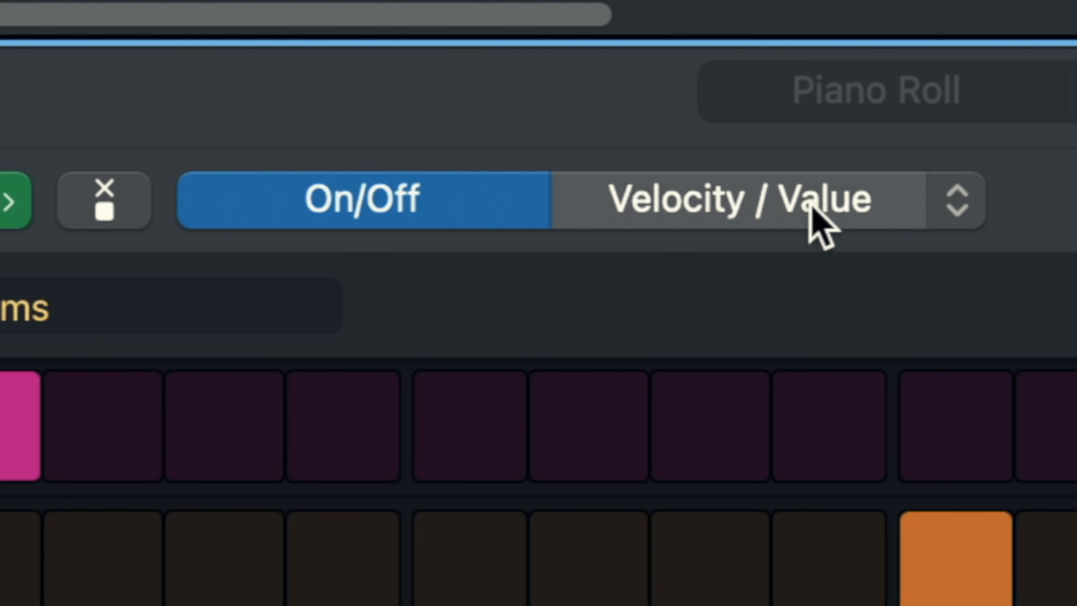
{"action": "left_click", "coordinate": [264, 166]}
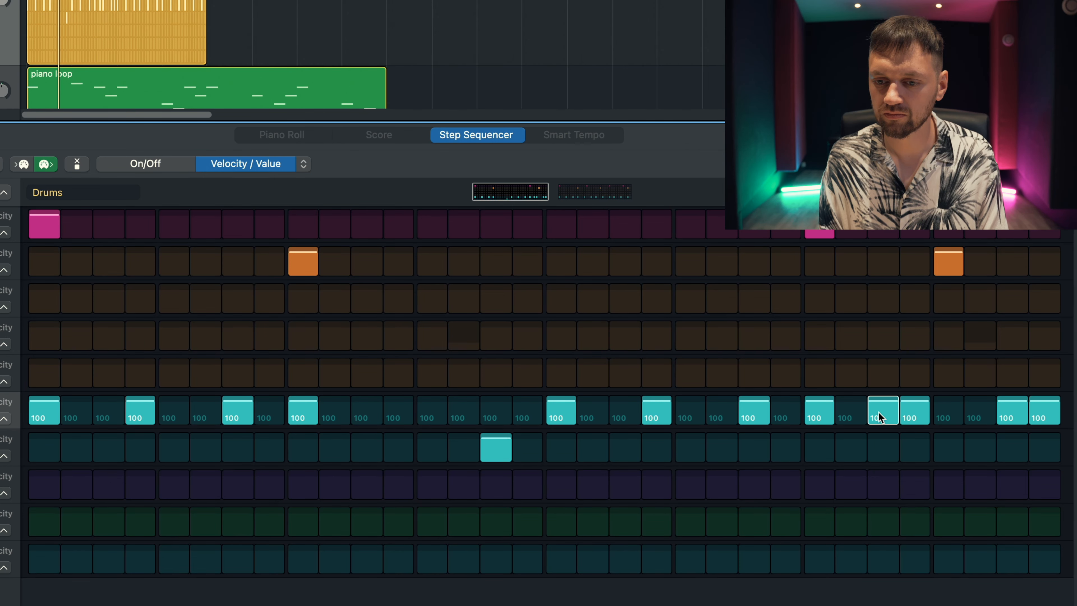
Lower the velocities of closed hi-hat hits in the pattern's second half to 40, 38, 40 and 28
{"action": "left_click", "coordinate": [880, 419]}
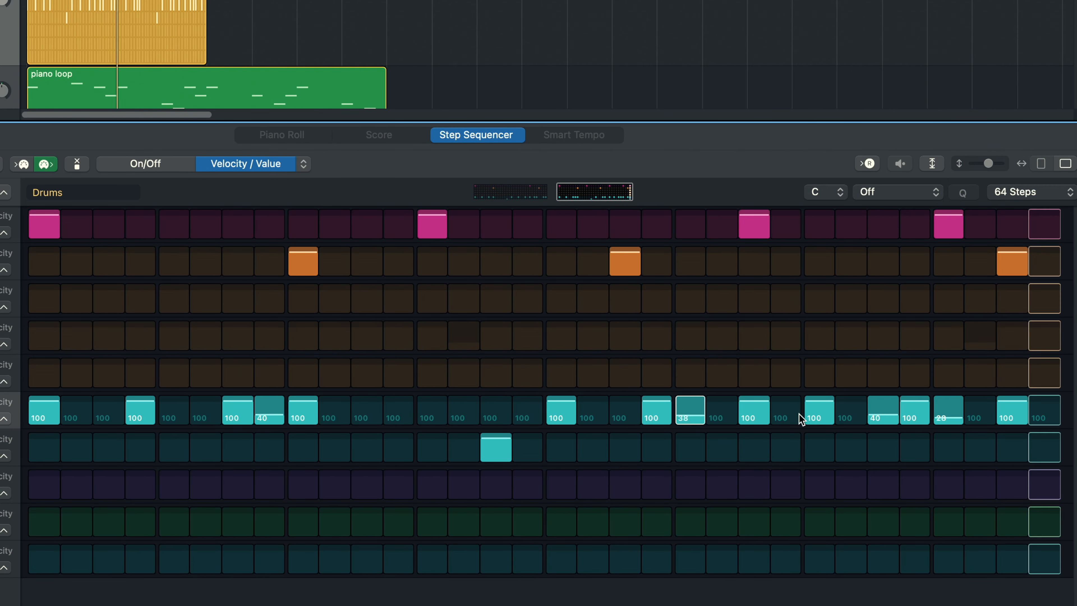
{"action": "left_click", "coordinate": [146, 163]}
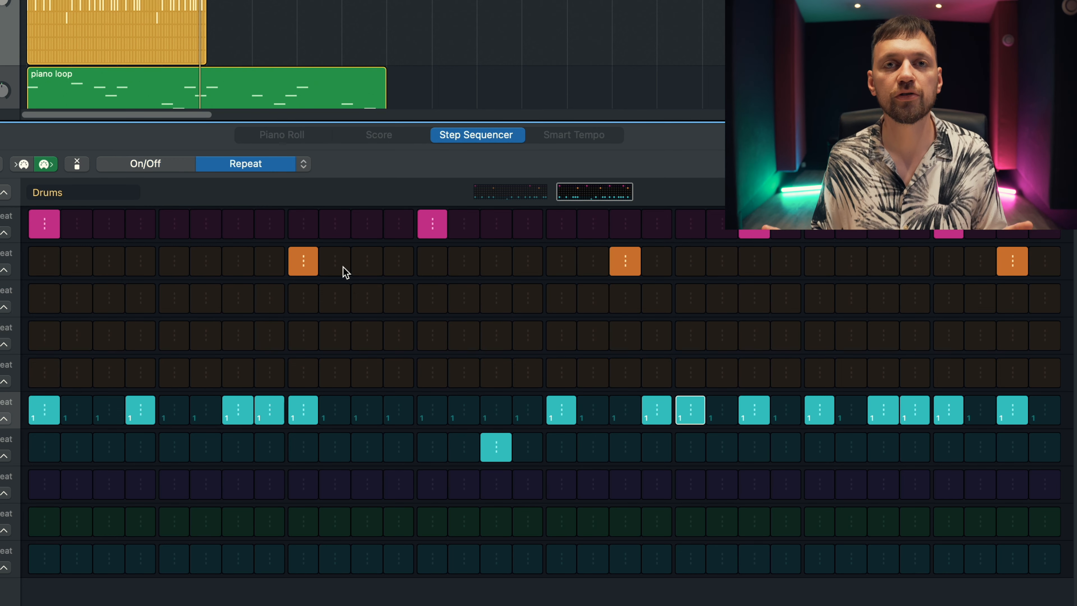
Set the closed hi-hats on steps 27 and 32 to repeat four and three times, and play the pattern
{"action": "left_click", "coordinate": [303, 166]}
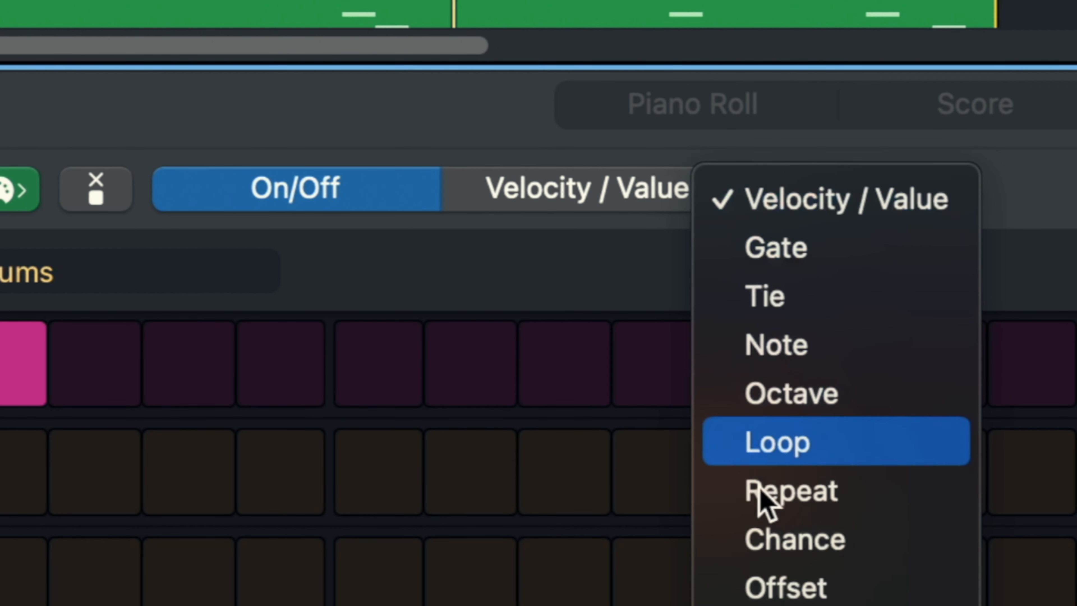
{"action": "left_click", "coordinate": [874, 513]}
{"action": "left_click_drag", "start_coordinate": [656, 390], "coordinate": [661, 413]}
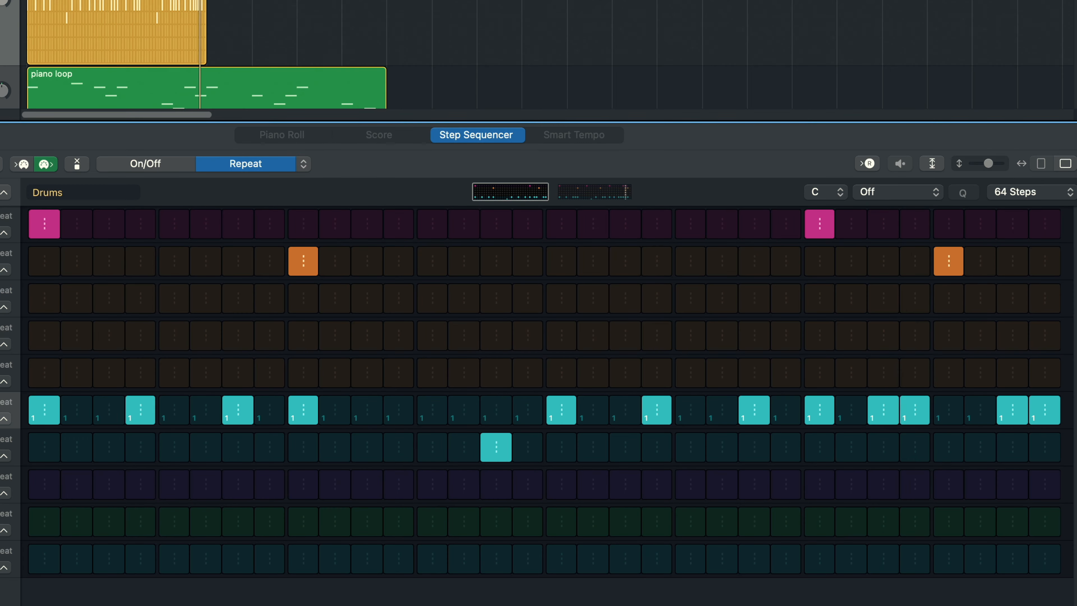
{"action": "left_click_drag", "start_coordinate": [884, 403], "coordinate": [884, 418]}
{"action": "left_click_drag", "start_coordinate": [1044, 403], "coordinate": [1038, 433]}
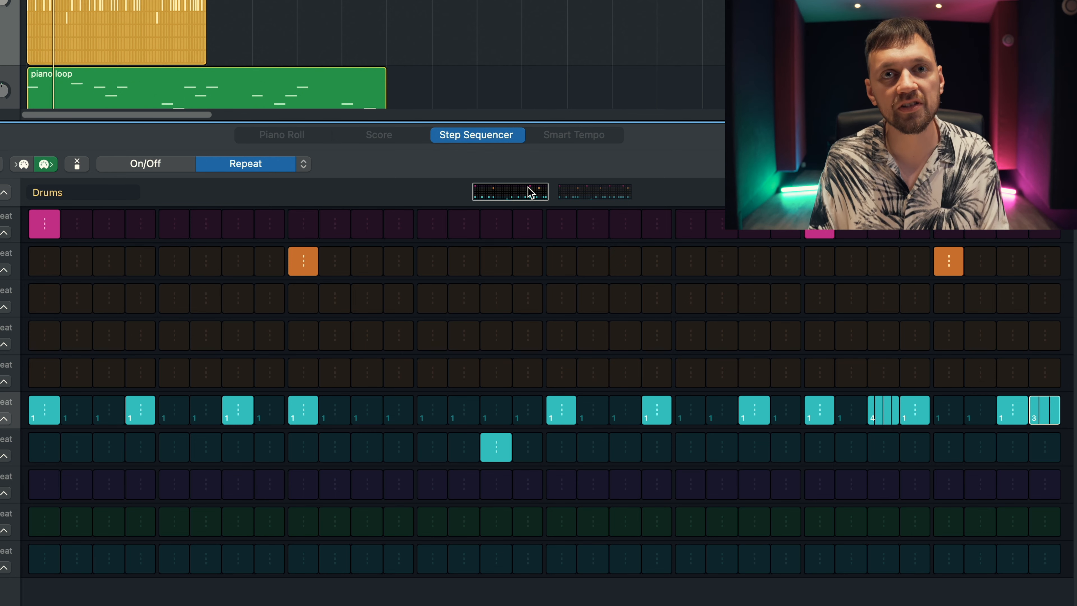
{"action": "key", "text": "space"}
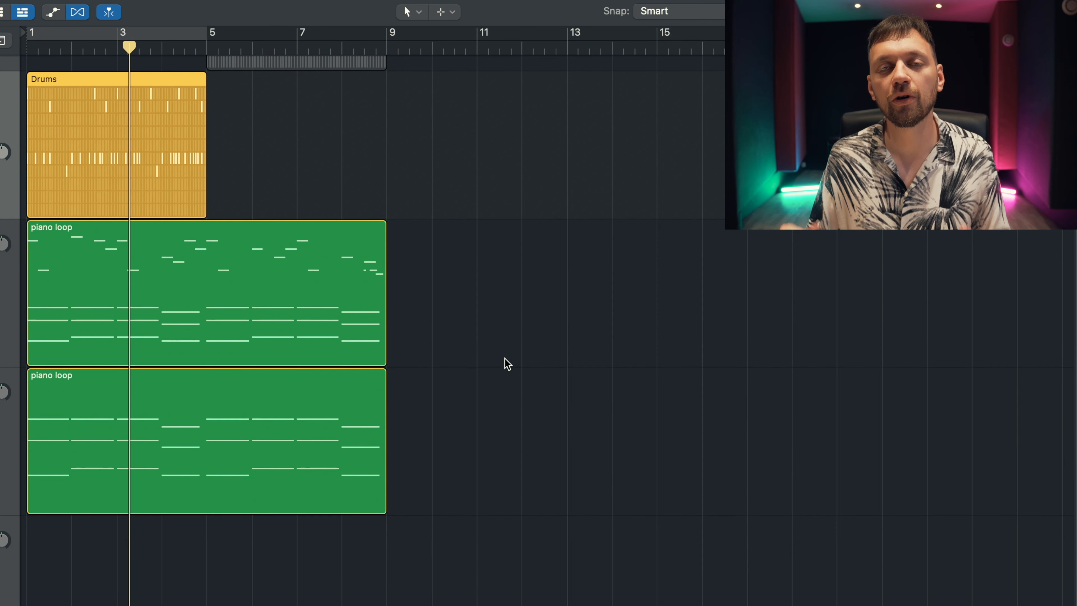
Copy the Drums region to bar 5 and play back the eight bars of drums
{"action": "left_click_drag", "start_coordinate": [111, 161], "coordinate": [292, 161]}
{"action": "left_click_drag", "start_coordinate": [450, 267], "coordinate": [451, 269]}
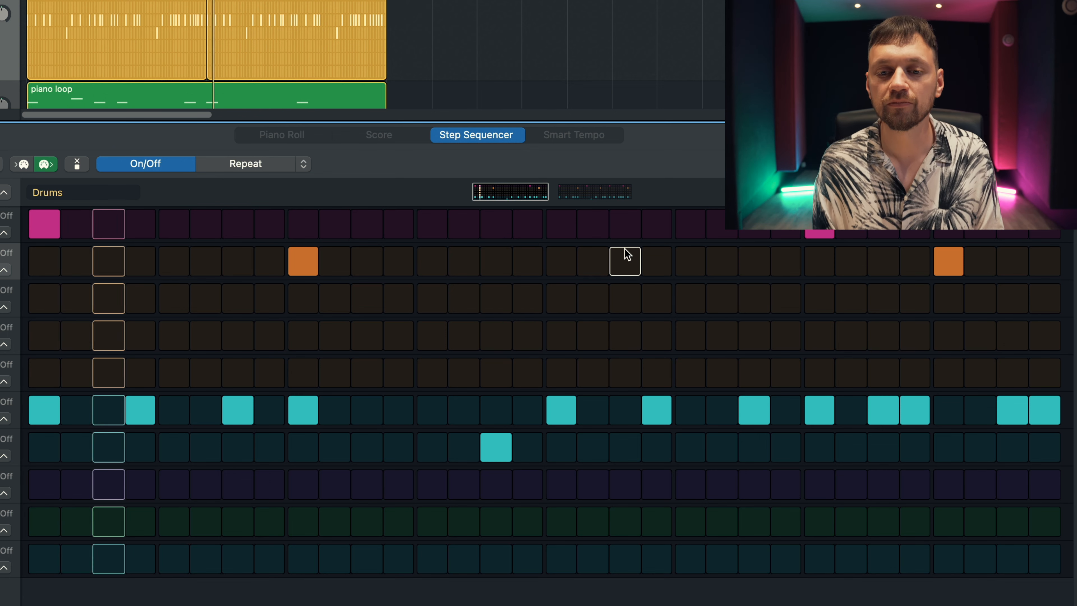
{"action": "left_click", "coordinate": [626, 256]}
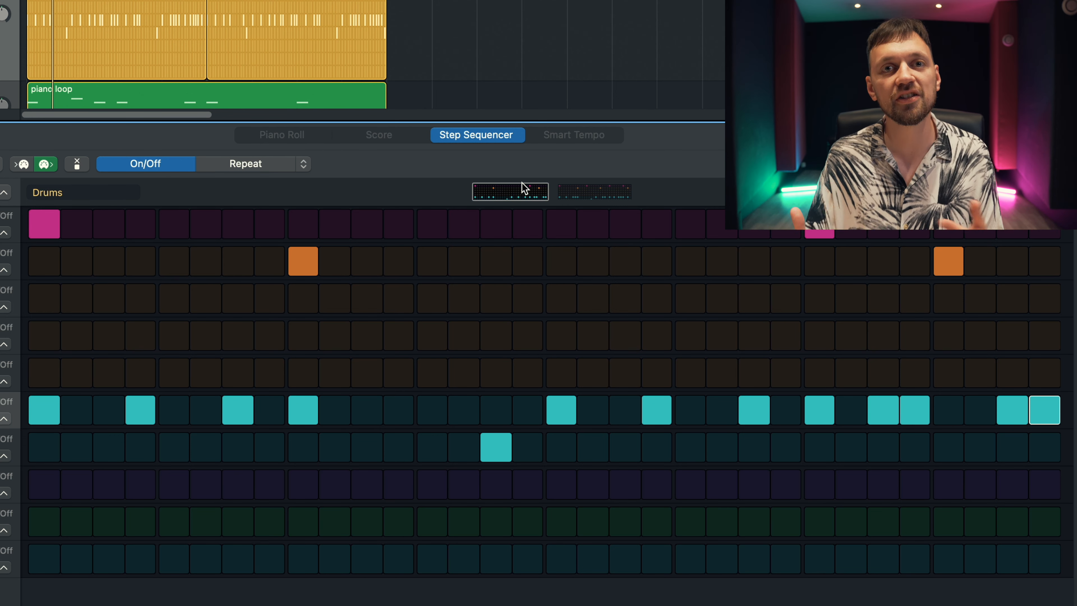
{"action": "key", "text": "space"}
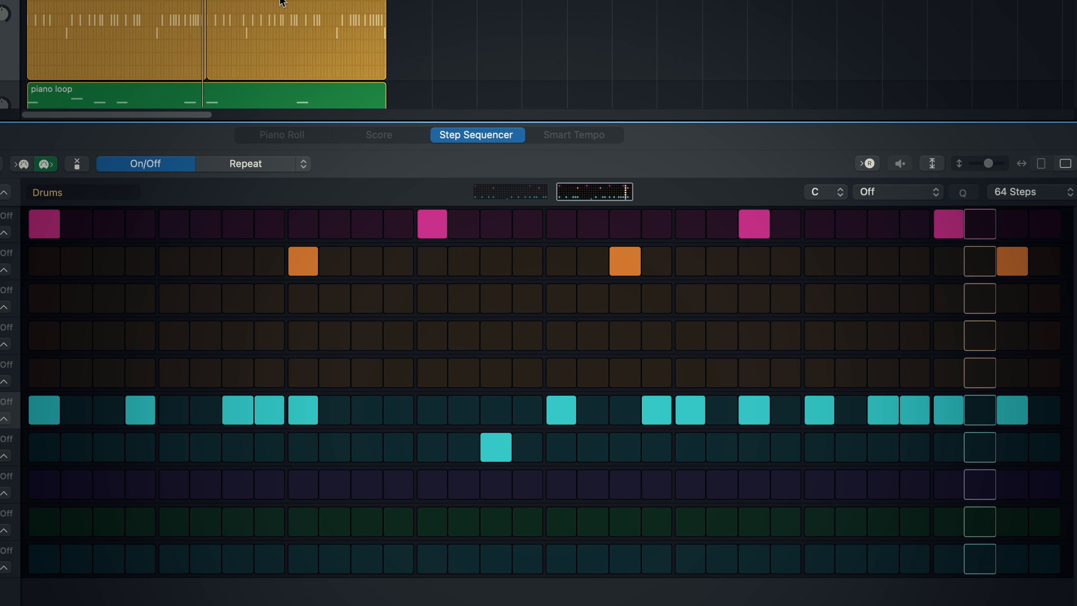
{"action": "left_click", "coordinate": [281, 1]}
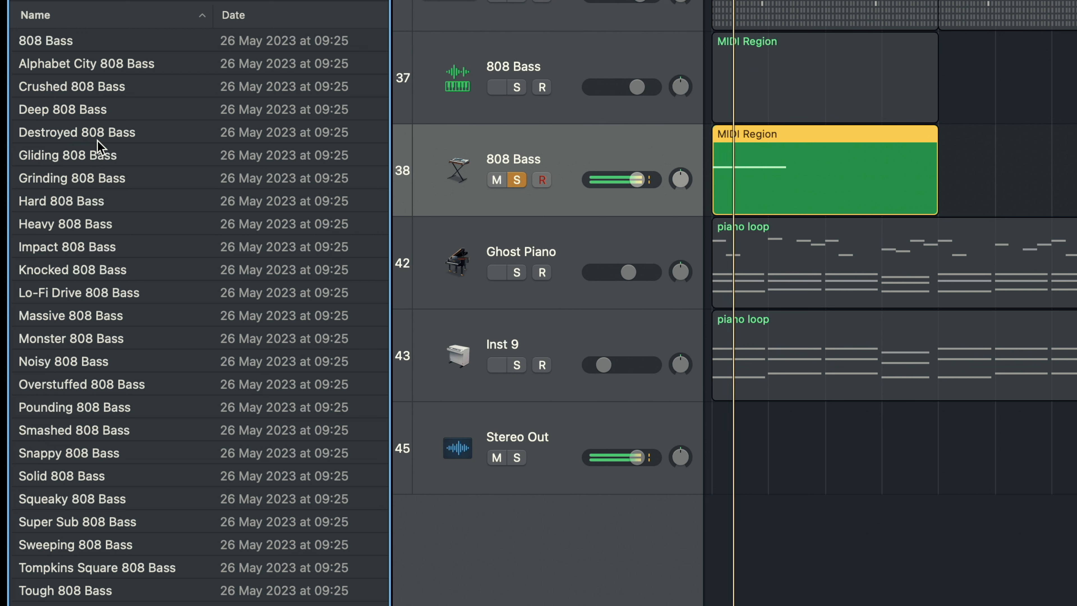
Try out several 808 bass patches, starting with Destroyed 808 Bass, and choose Massive 808 Bass for the bass track
{"action": "left_click", "coordinate": [101, 127]}
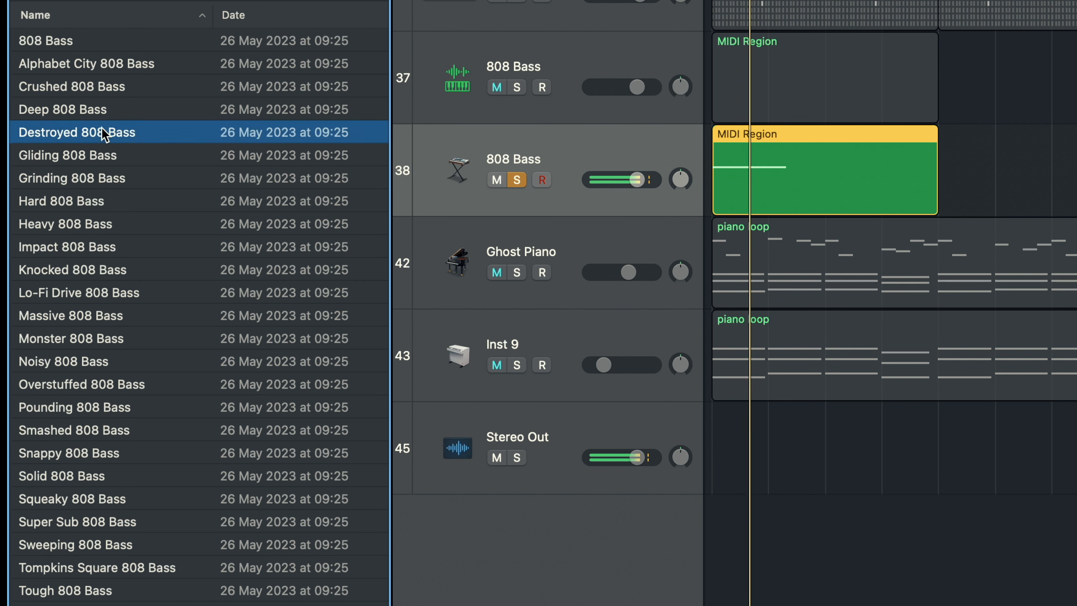
{"action": "key", "text": "Down"}
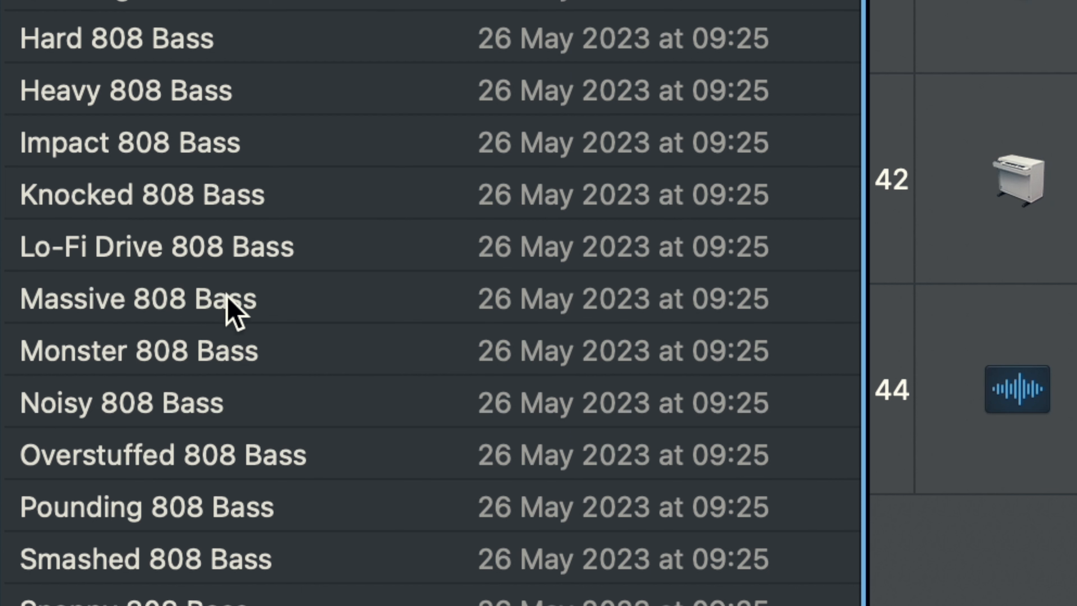
{"action": "left_click", "coordinate": [229, 298]}
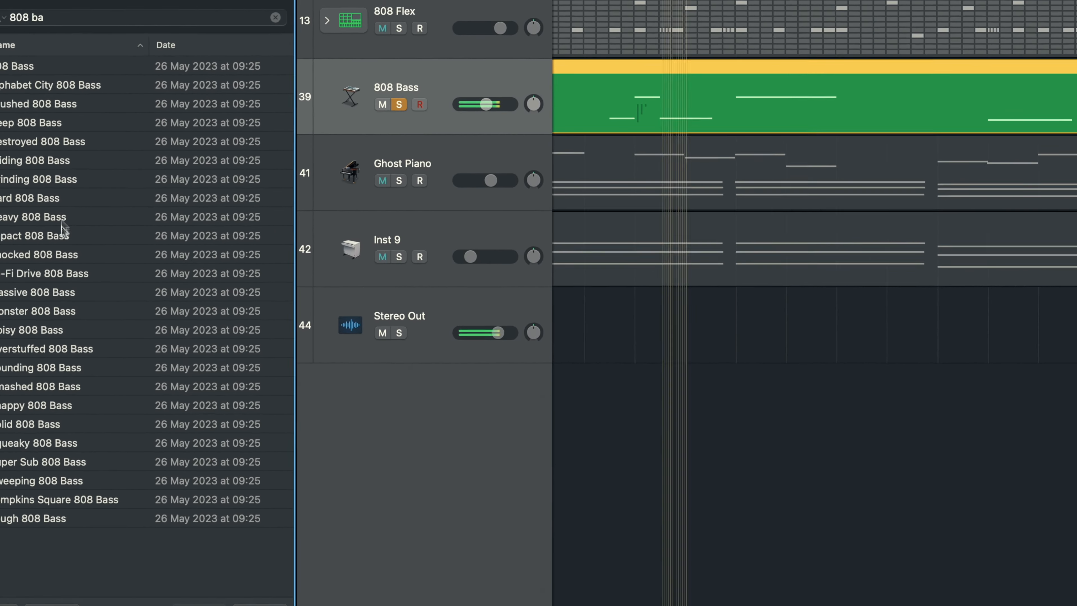
{"action": "left_click", "coordinate": [70, 294]}
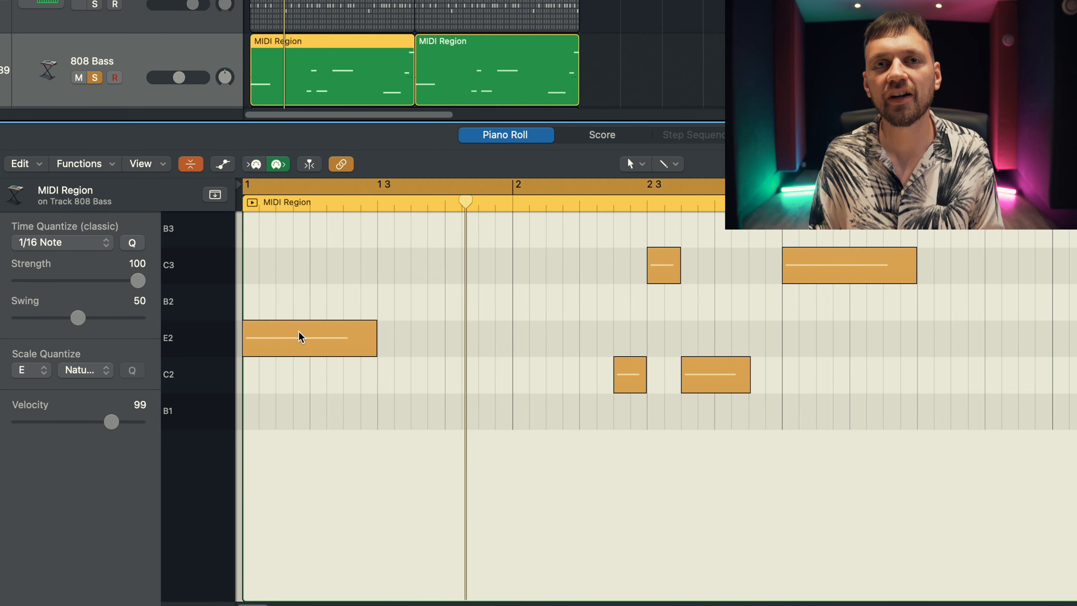
Audition the notes of the first 808 Bass region in the piano roll, from the opening E2 through the B1 in bar 4
{"action": "left_click", "coordinate": [263, 338]}
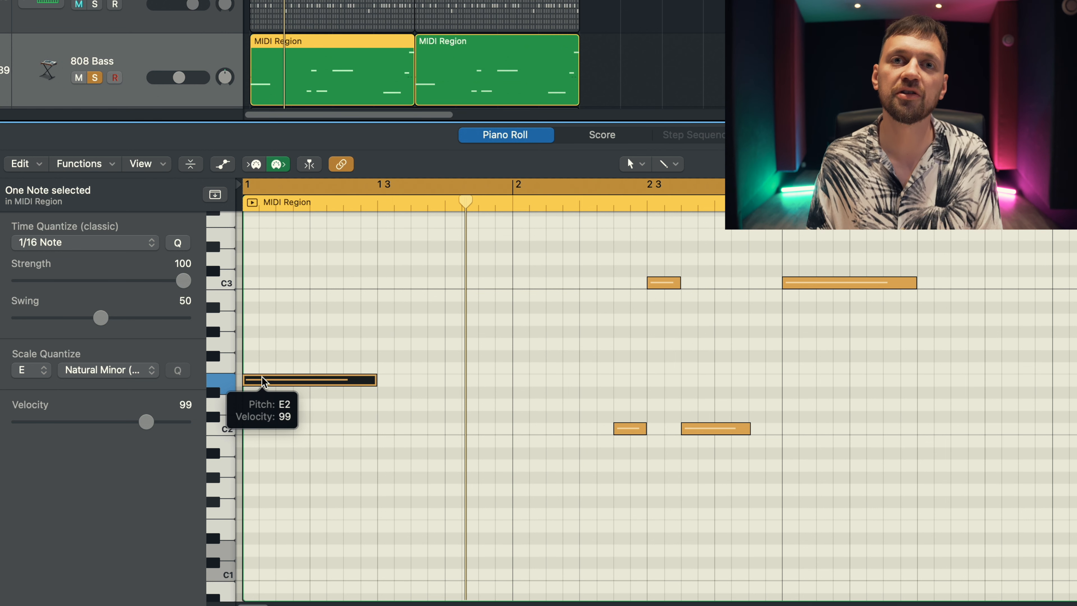
{"action": "left_click", "coordinate": [353, 380]}
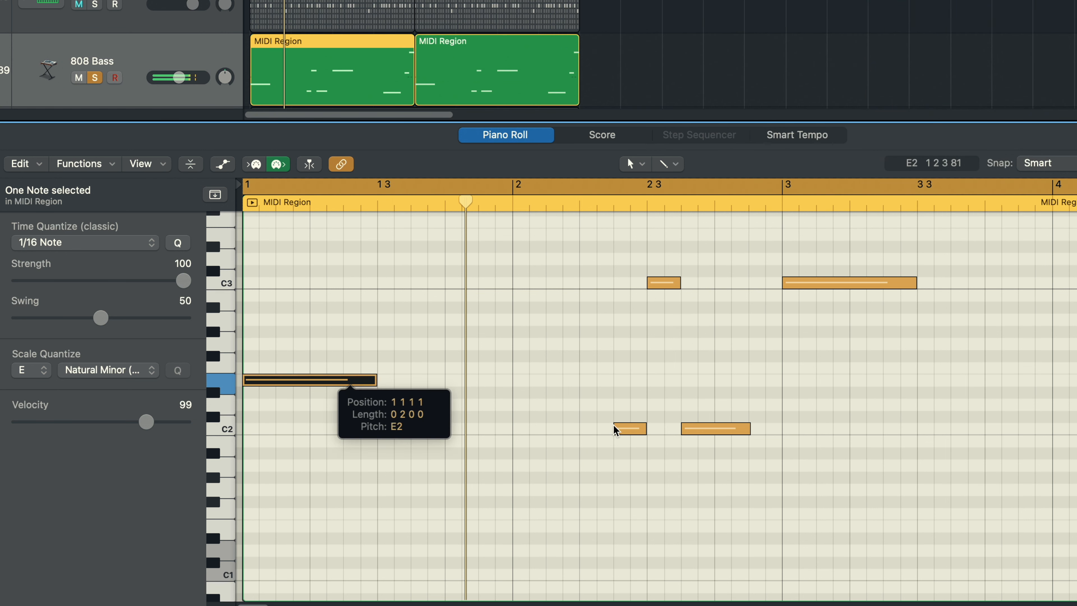
{"action": "left_click", "coordinate": [616, 410]}
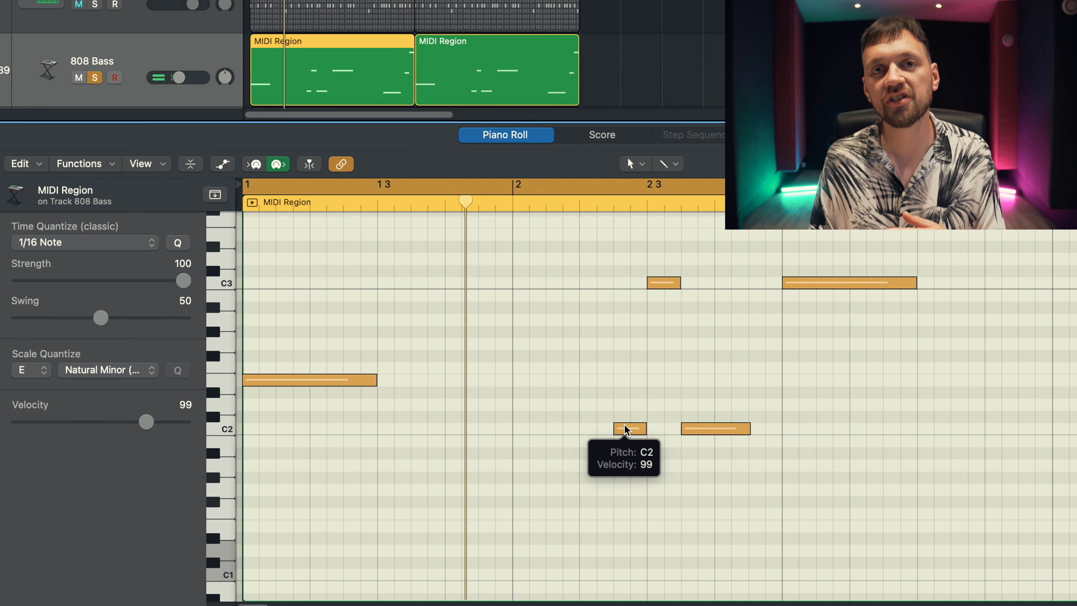
{"action": "left_click", "coordinate": [626, 429]}
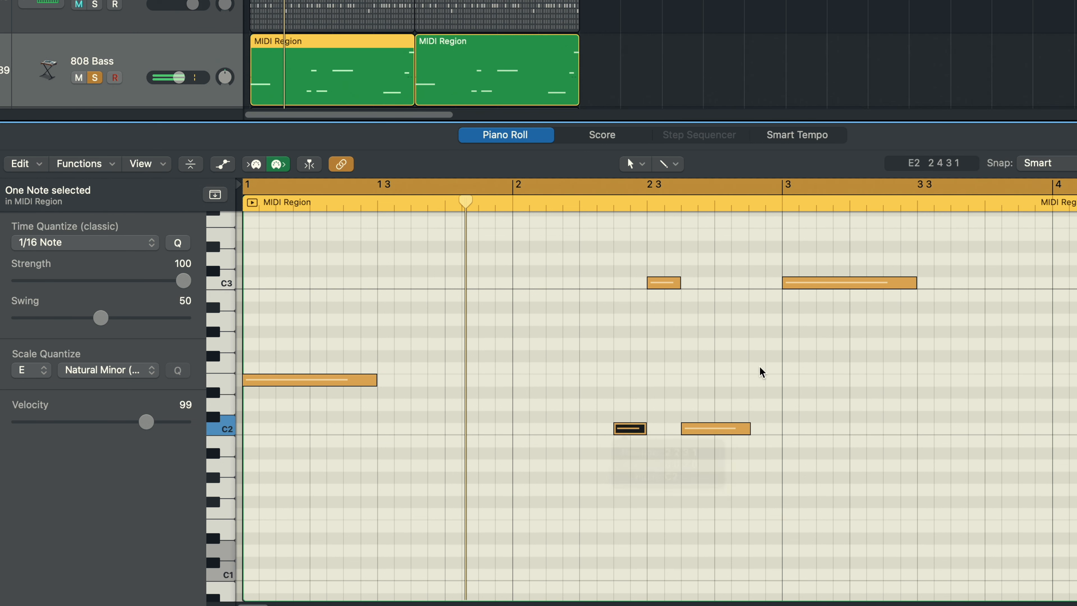
{"action": "left_click", "coordinate": [660, 283]}
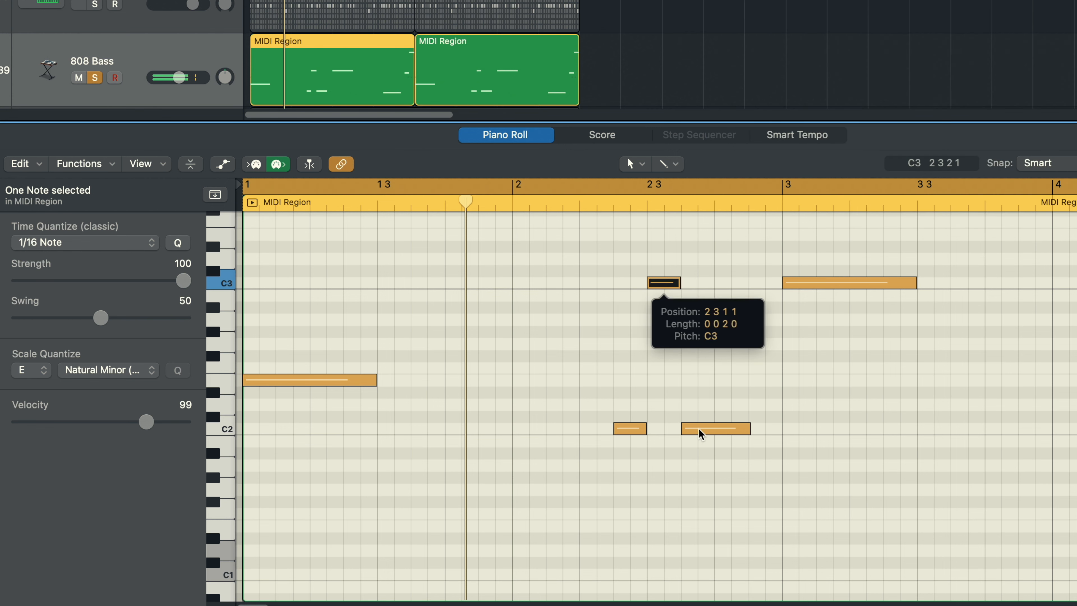
{"action": "key", "text": "Right"}
{"action": "left_click", "coordinate": [845, 281]}
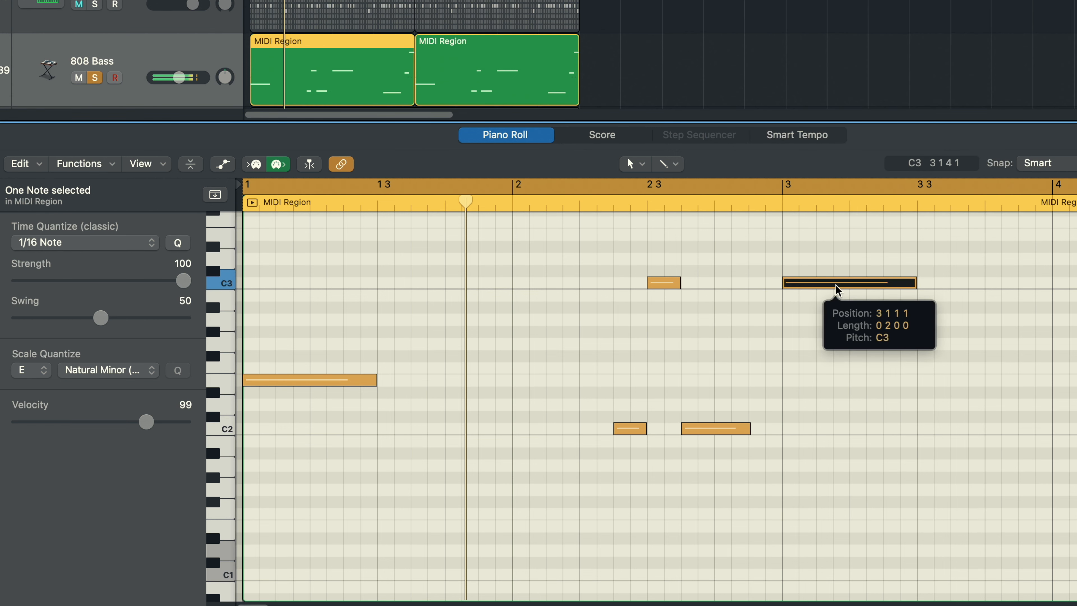
{"action": "scroll", "coordinate": [1005, 447], "scroll_direction": "right", "scroll_amount": 3}
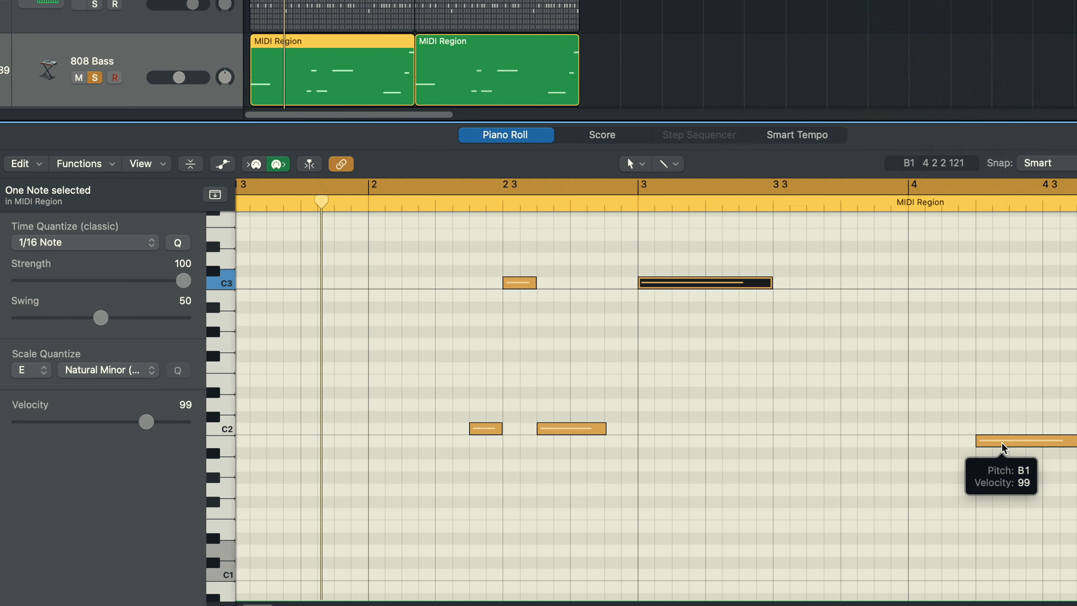
{"action": "left_click", "coordinate": [1004, 447]}
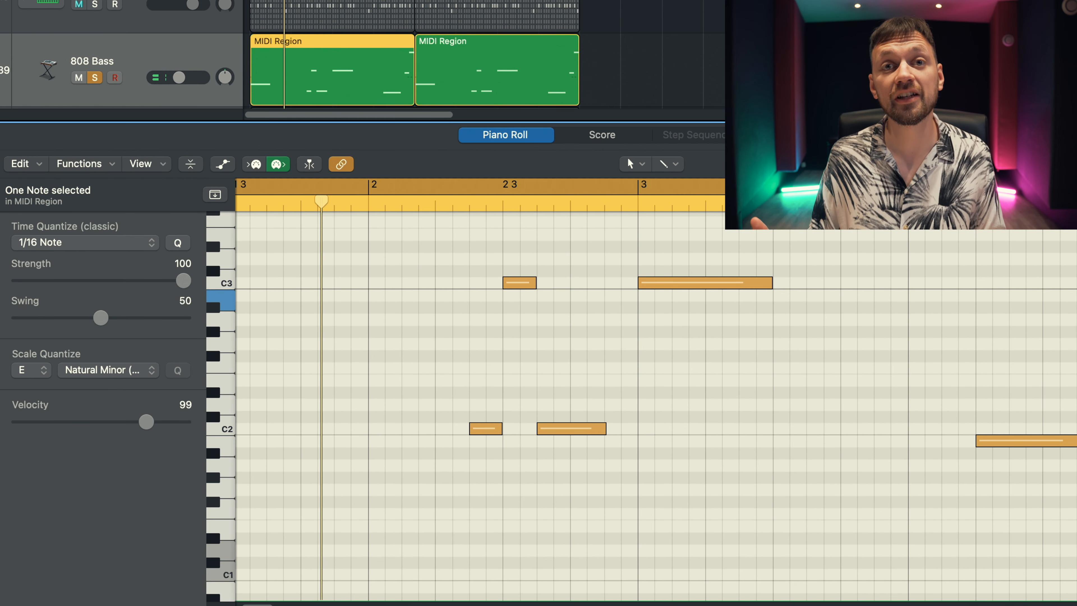
Play back the 808 bass line from the start and follow its notes through both regions
{"action": "key", "text": "space"}
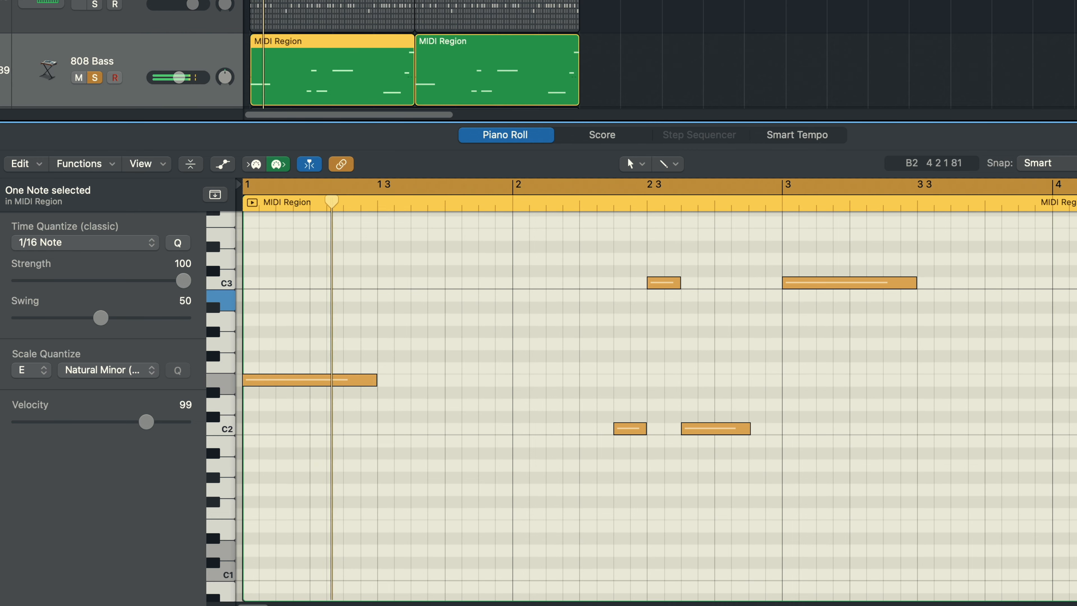
{"action": "key", "text": "super+Left"}
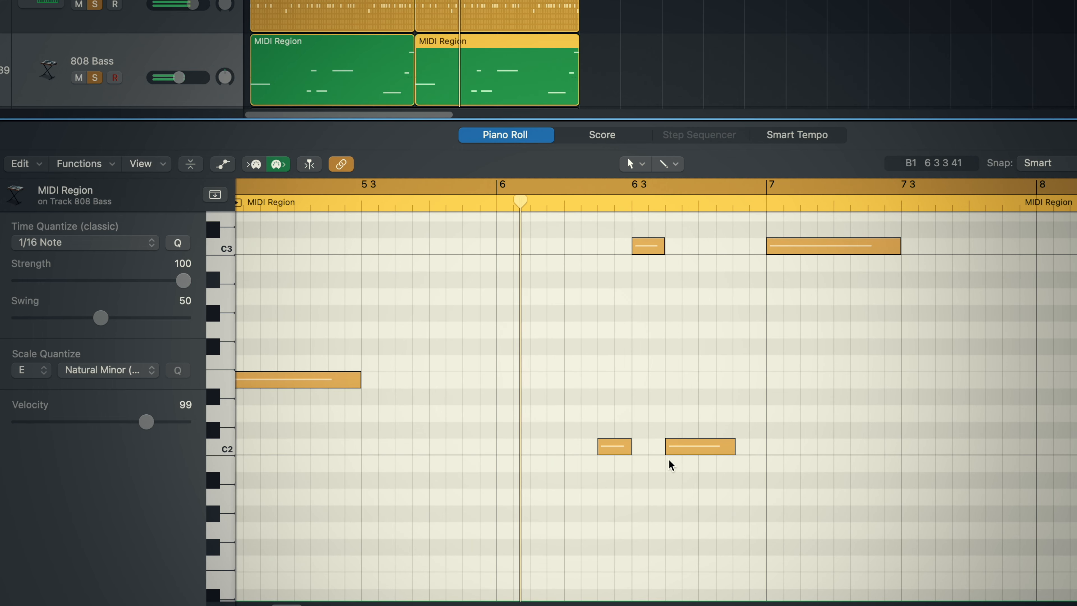
{"action": "scroll", "coordinate": [776, 450], "scroll_direction": "right", "scroll_amount": 3}
{"action": "scroll", "coordinate": [784, 439], "scroll_direction": "down", "scroll_amount": 4}
{"action": "scroll", "coordinate": [784, 438], "scroll_direction": "up", "scroll_amount": 5}
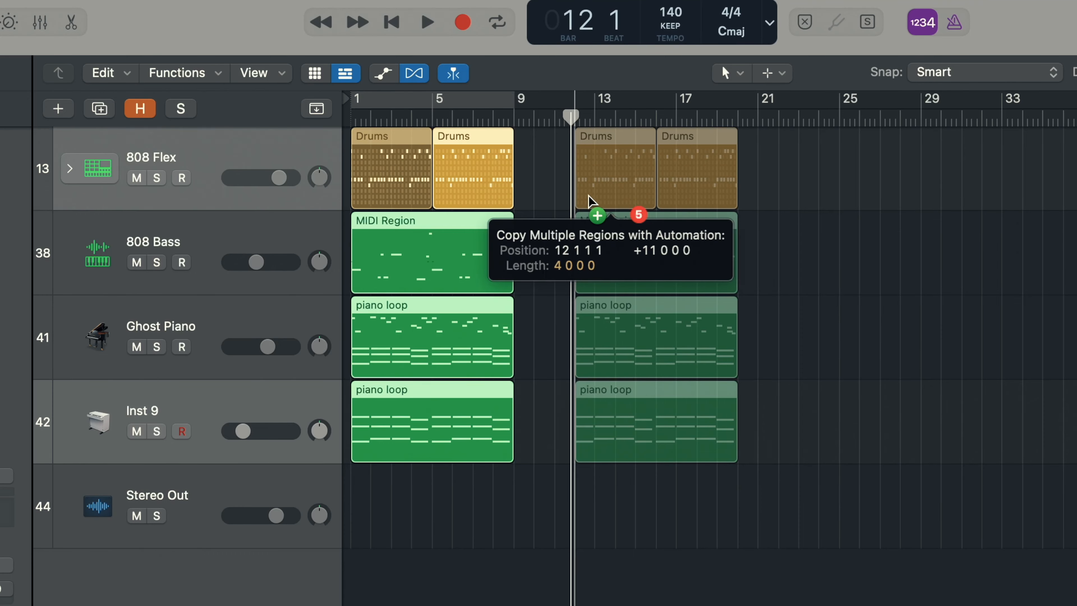
Copy the eight-bar regions of all tracks to bar 9, and repeat the 16-bar arrangement from bars 17 and 33
{"action": "left_click_drag", "start_coordinate": [588, 200], "coordinate": [564, 213]}
{"action": "left_click_drag", "start_coordinate": [785, 604], "coordinate": [346, 129]}
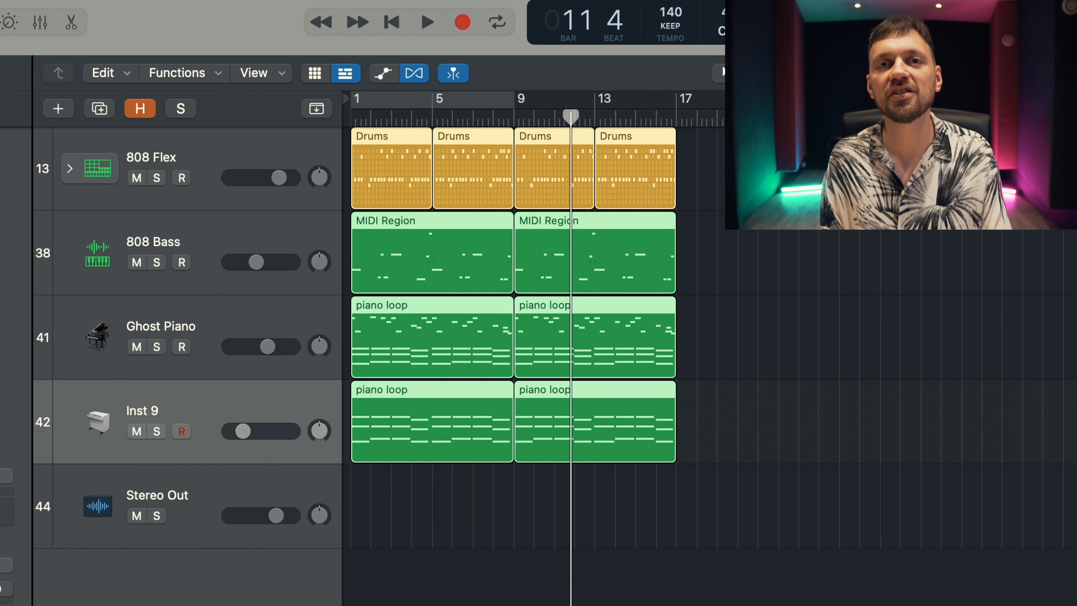
{"action": "left_click_drag", "start_coordinate": [367, 191], "coordinate": [713, 191]}
{"action": "left_click_drag", "start_coordinate": [490, 196], "coordinate": [819, 203]}
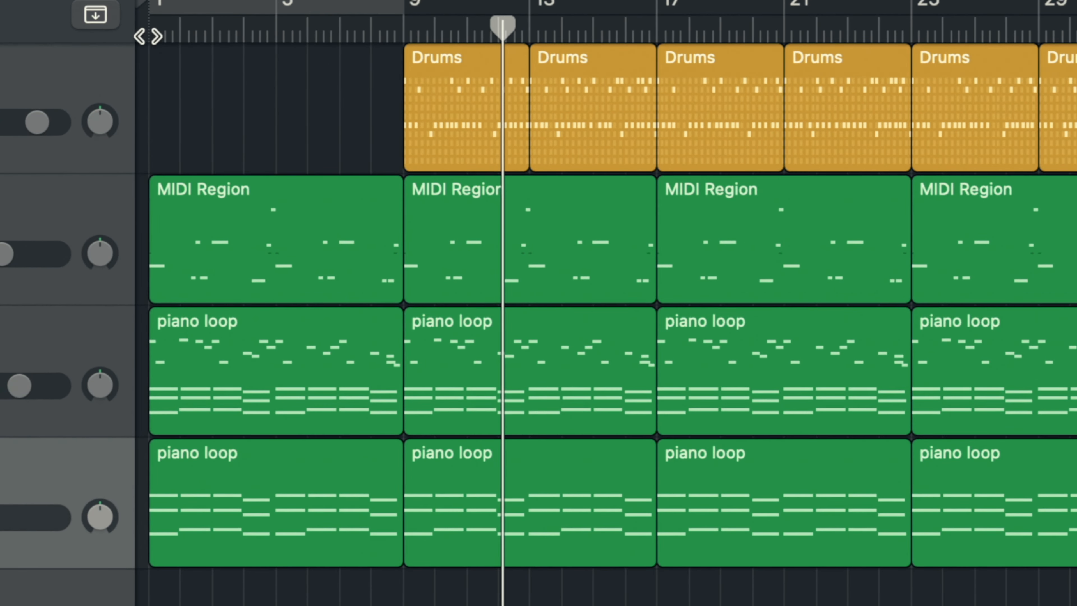
Delete the 808 Bass region from the first eight bars and return the playhead to bar 1
{"action": "left_click", "coordinate": [149, 36]}
{"action": "left_click", "coordinate": [201, 245]}
{"action": "key", "text": "Delete"}
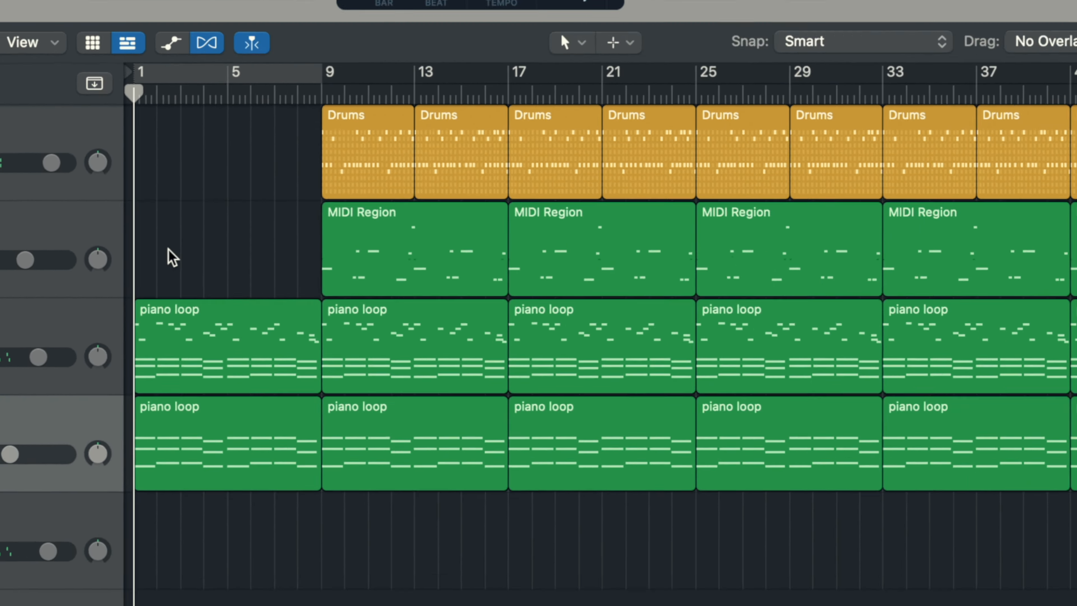
Trim the start of the first Inst 9 piano loop to bar 5 and play back the intro
{"action": "left_click_drag", "start_coordinate": [151, 530], "coordinate": [277, 530]}
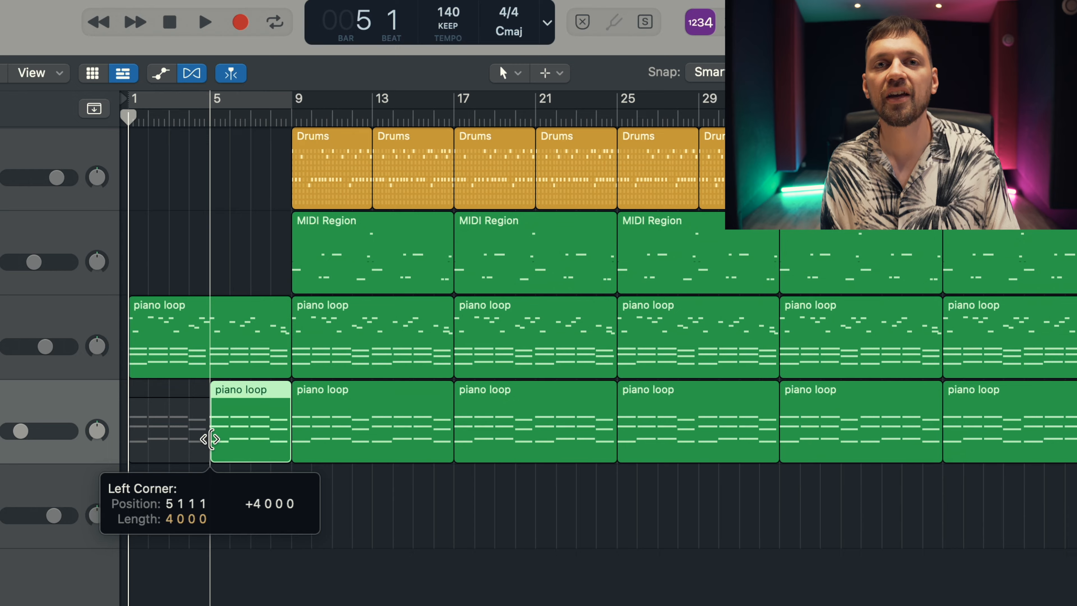
{"action": "left_click_drag", "start_coordinate": [210, 439], "coordinate": [209, 440]}
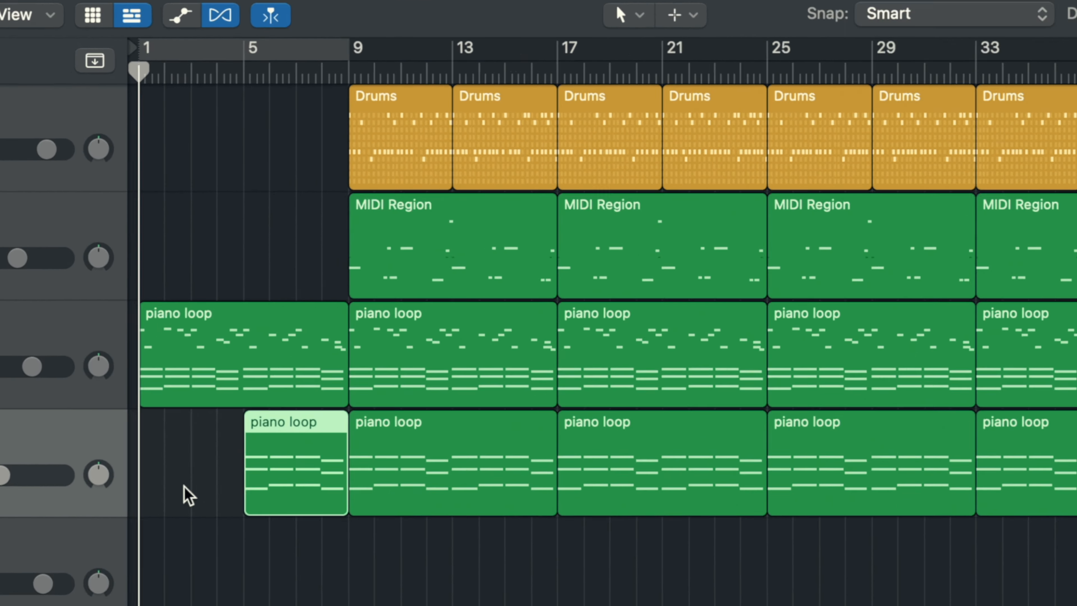
{"action": "key", "text": "space"}
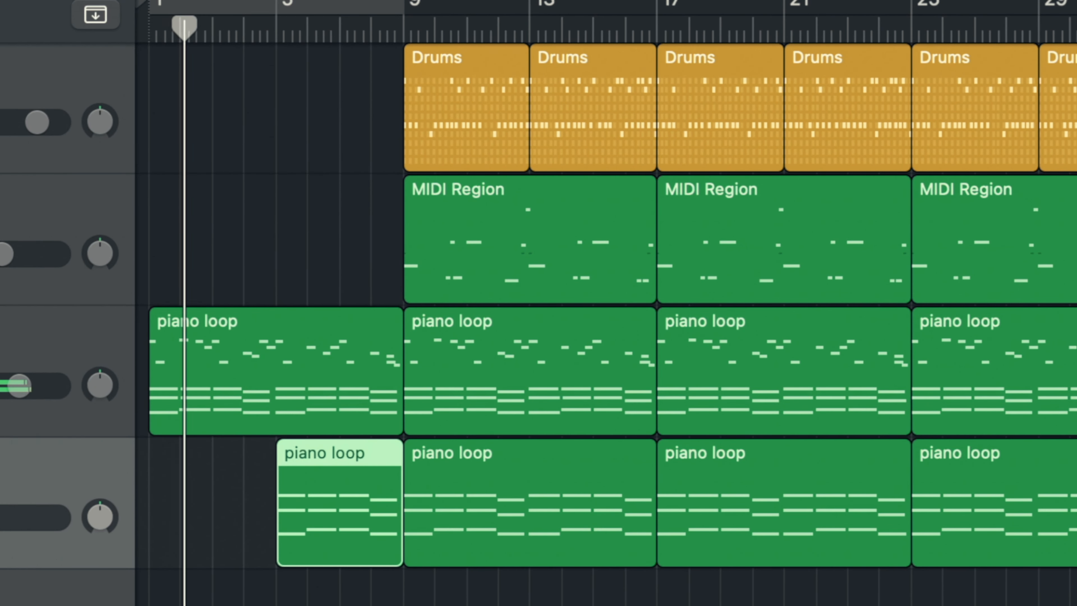
{"action": "key", "text": "super+Right"}
{"action": "key", "text": "super+Right"}
{"action": "scroll", "coordinate": [606, 303], "scroll_direction": "left", "scroll_amount": 2}
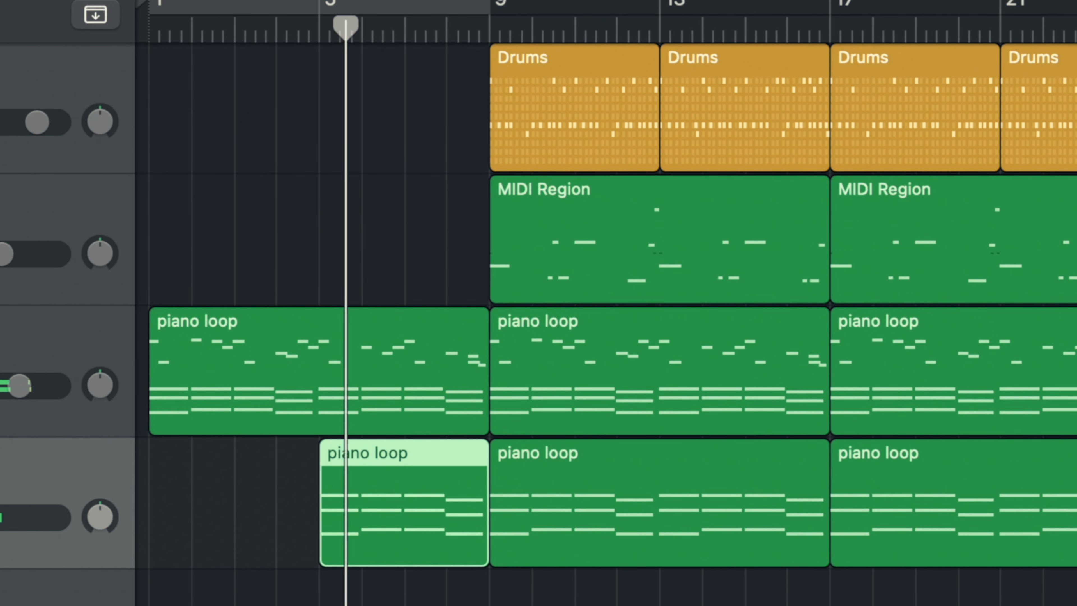
{"action": "scroll", "coordinate": [606, 303], "scroll_direction": "right", "scroll_amount": 3}
{"action": "scroll", "coordinate": [605, 303], "scroll_direction": "left", "scroll_amount": 3}
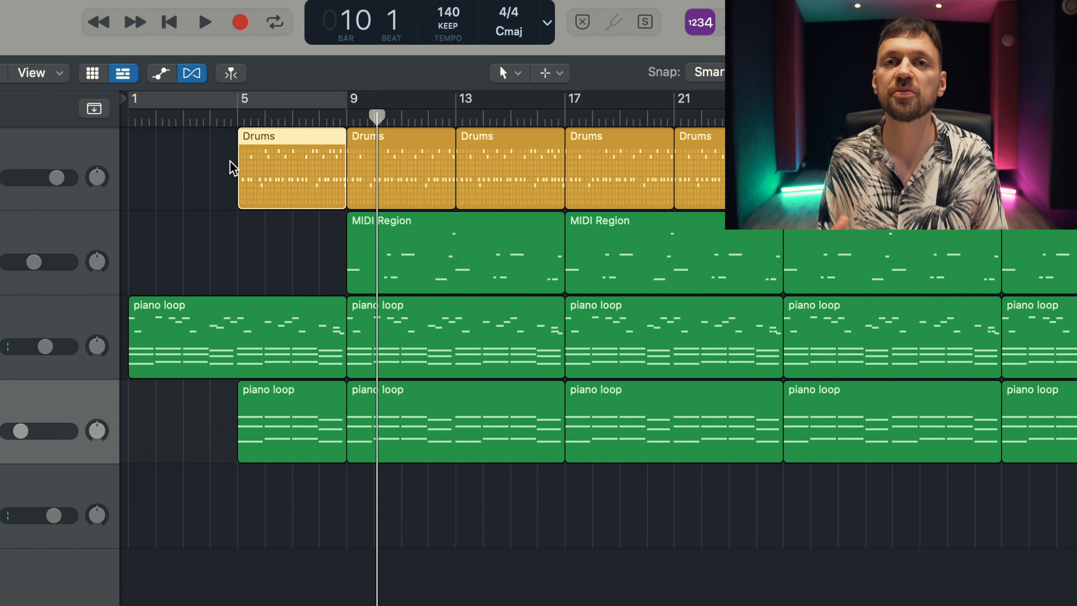
Trim the start of the intro's Drums region to bar 8 and play back the lead-in to bar 9
{"action": "left_click_drag", "start_coordinate": [239, 197], "coordinate": [320, 198]}
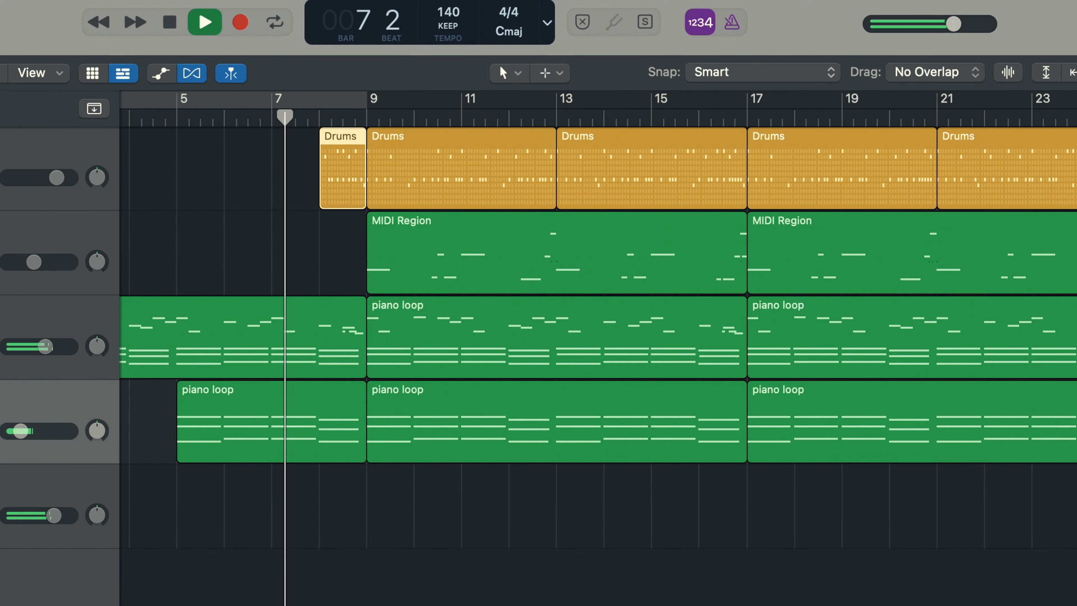
{"action": "key", "text": "super+Right"}
{"action": "key", "text": "super+Right"}
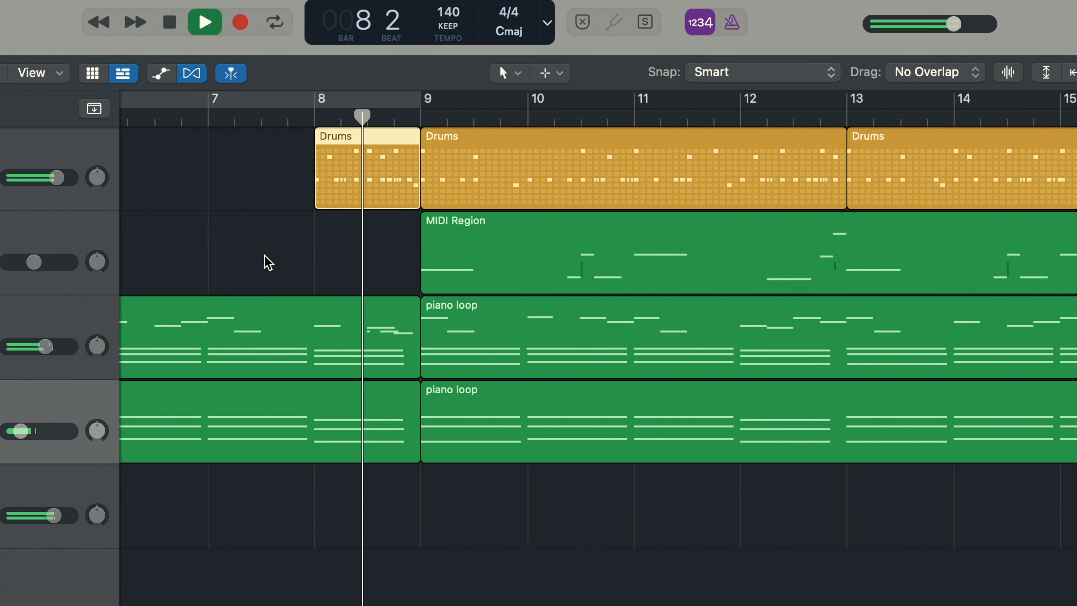
Trim the start of the lead-in Drums region further into bar 8 and play the arrangement on into the following section
{"action": "left_click_drag", "start_coordinate": [321, 195], "coordinate": [339, 195]}
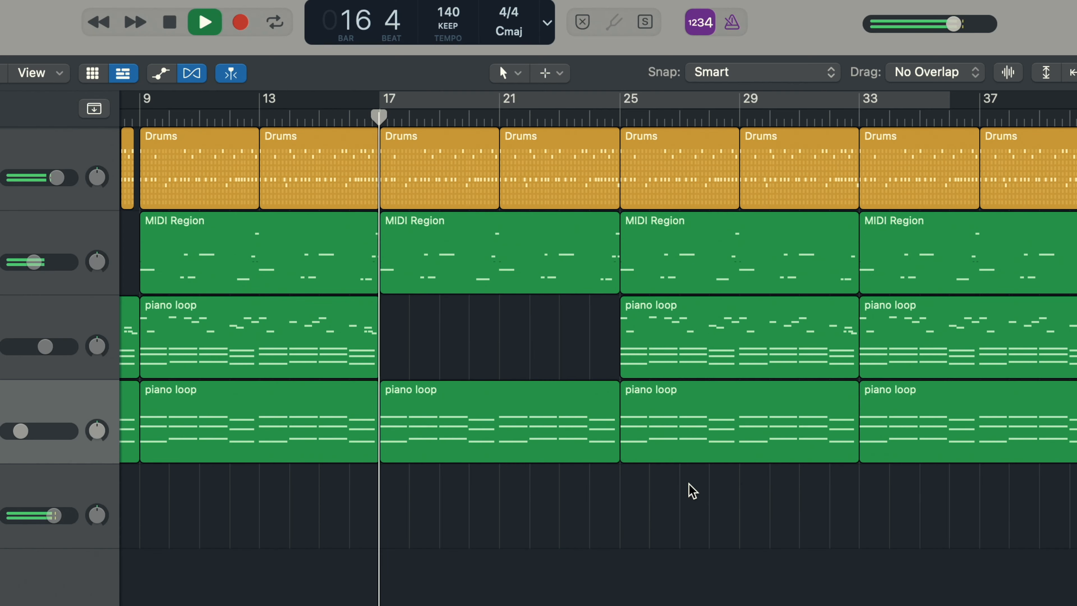
{"action": "key", "text": "super+Right"}
{"action": "key", "text": "super+Right"}
{"action": "key", "text": "super+Left"}
{"action": "key", "text": "super+Left"}
Mark a cycle range from bar 25, and delete the Drums regions between bars 25 and 33 and from bar 41 onward
{"action": "scroll", "coordinate": [598, 339], "scroll_direction": "right", "scroll_amount": 3}
{"action": "scroll", "coordinate": [527, 260], "scroll_direction": "right", "scroll_amount": 1}
{"action": "scroll", "coordinate": [527, 260], "scroll_direction": "down", "scroll_amount": 2}
{"action": "scroll", "coordinate": [527, 260], "scroll_direction": "up", "scroll_amount": 3}
{"action": "scroll", "coordinate": [528, 260], "scroll_direction": "right", "scroll_amount": 1}
{"action": "left_click_drag", "start_coordinate": [469, 98], "coordinate": [933, 111]}
{"action": "left_click", "coordinate": [503, 183]}
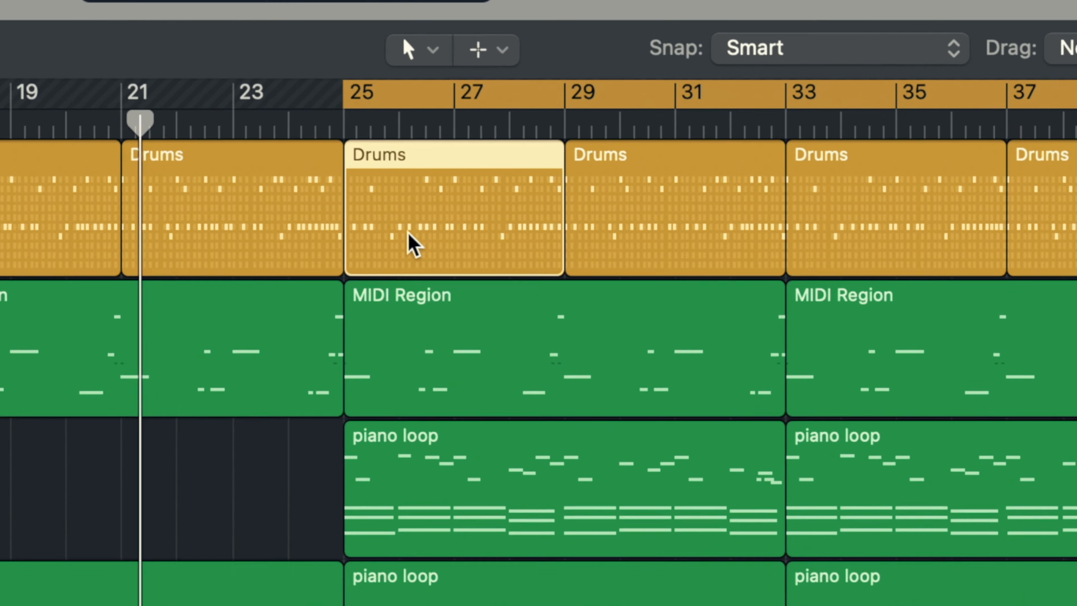
{"action": "key", "text": "Delete"}
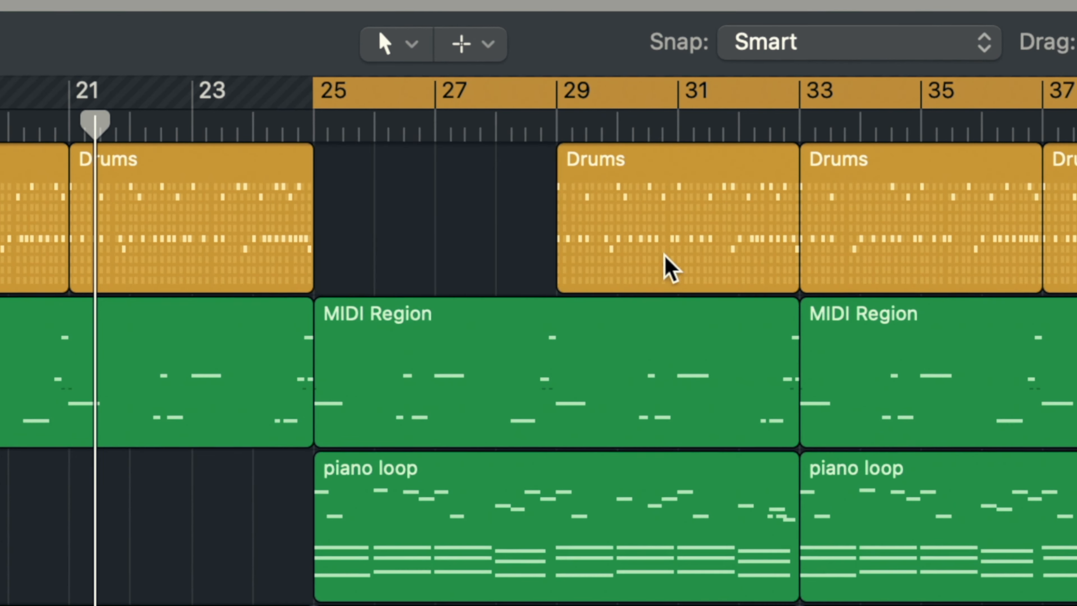
{"action": "left_click", "coordinate": [642, 241]}
{"action": "key", "text": "Delete"}
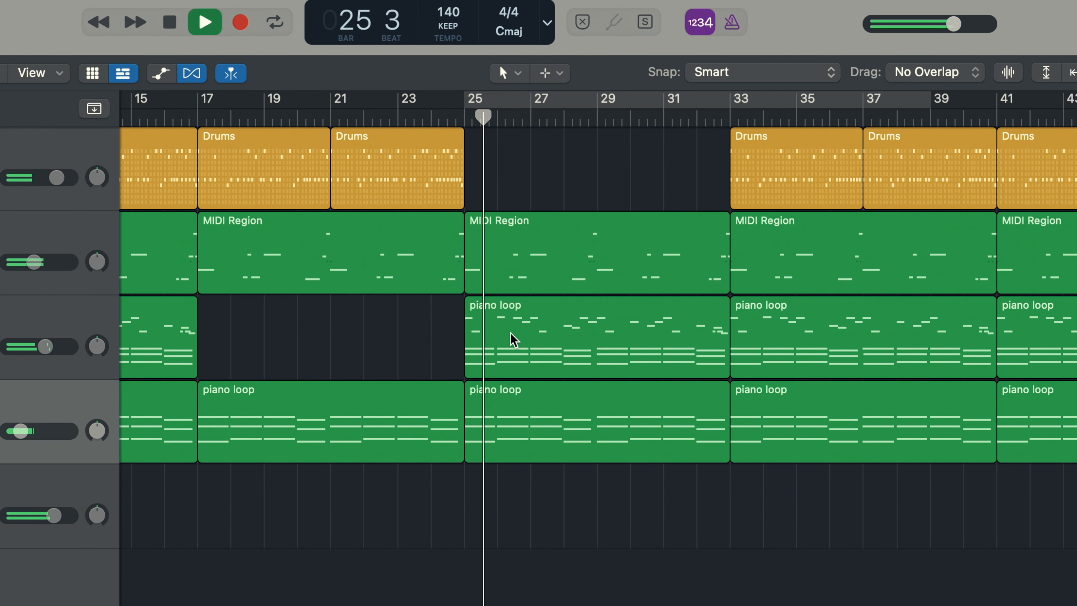
{"action": "scroll", "coordinate": [598, 331], "scroll_direction": "right", "scroll_amount": 2}
{"action": "key", "text": "super+Left"}
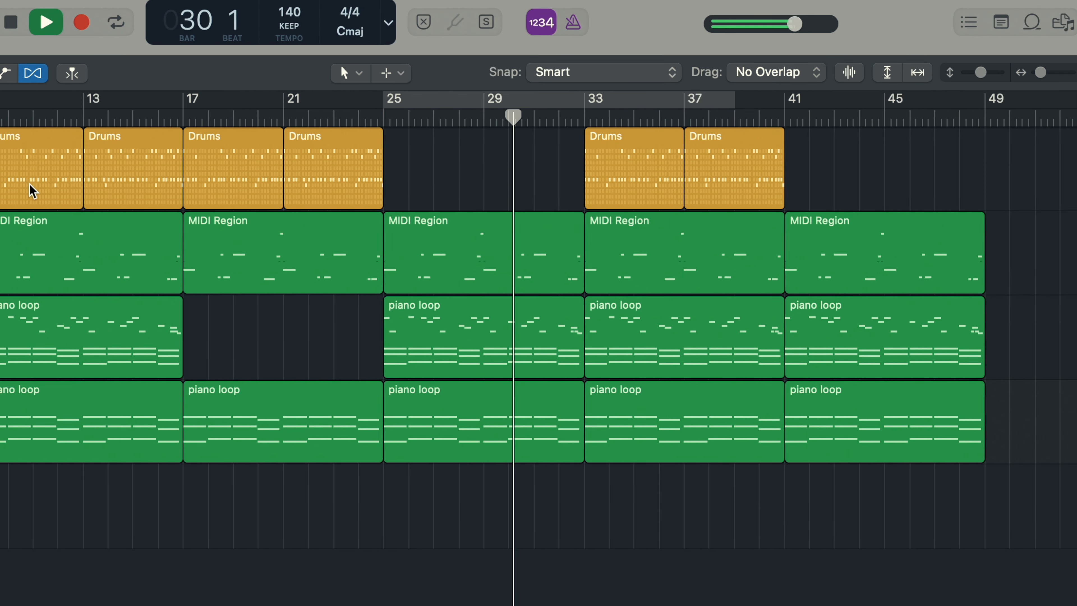
Copy the short lead-in Drums region from bar 8 to bar 32 and play back the lead-in to bar 33
{"action": "scroll", "coordinate": [32, 190], "scroll_direction": "left", "scroll_amount": 3}
{"action": "key", "text": "space"}
{"action": "left_click_drag", "start_coordinate": [65, 166], "coordinate": [665, 166]}
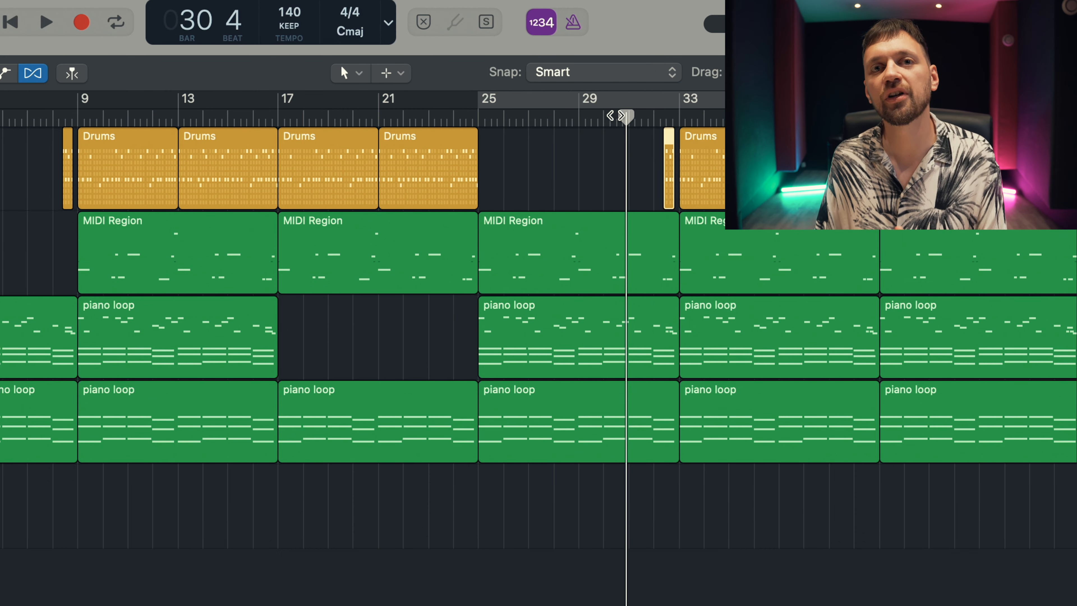
{"action": "key", "text": "space"}
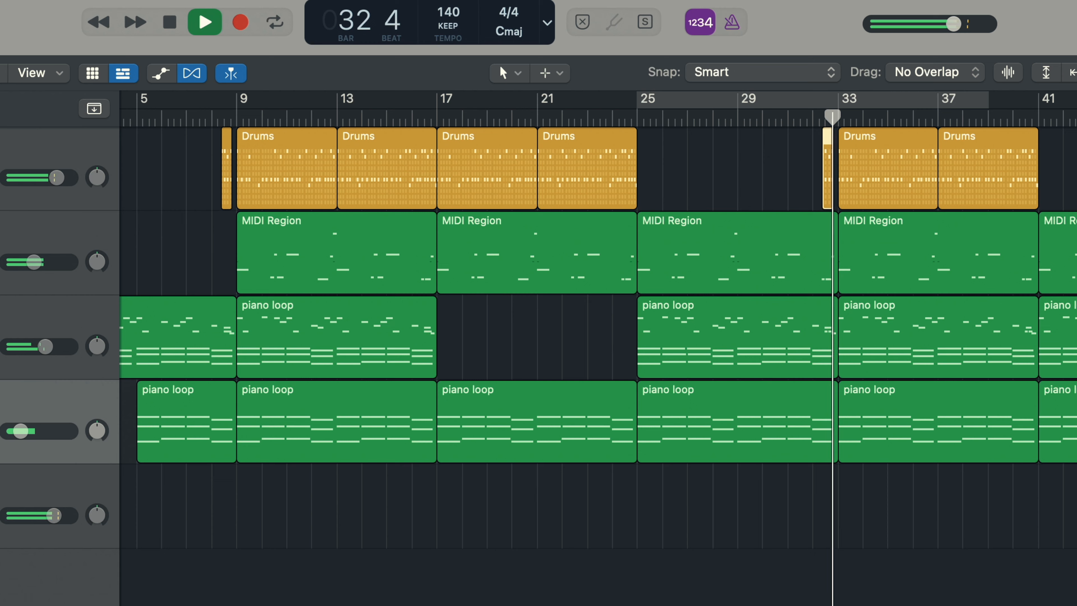